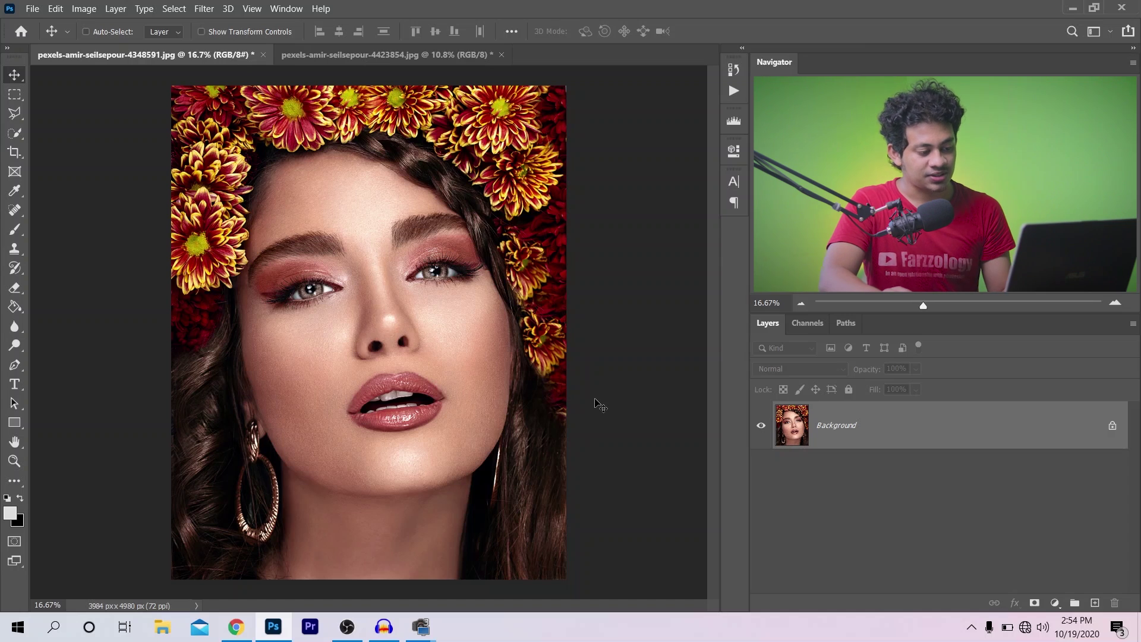
- Bring up the adjustment layer menu from the Layers panel for the flower-crown portrait
click(1060, 600)
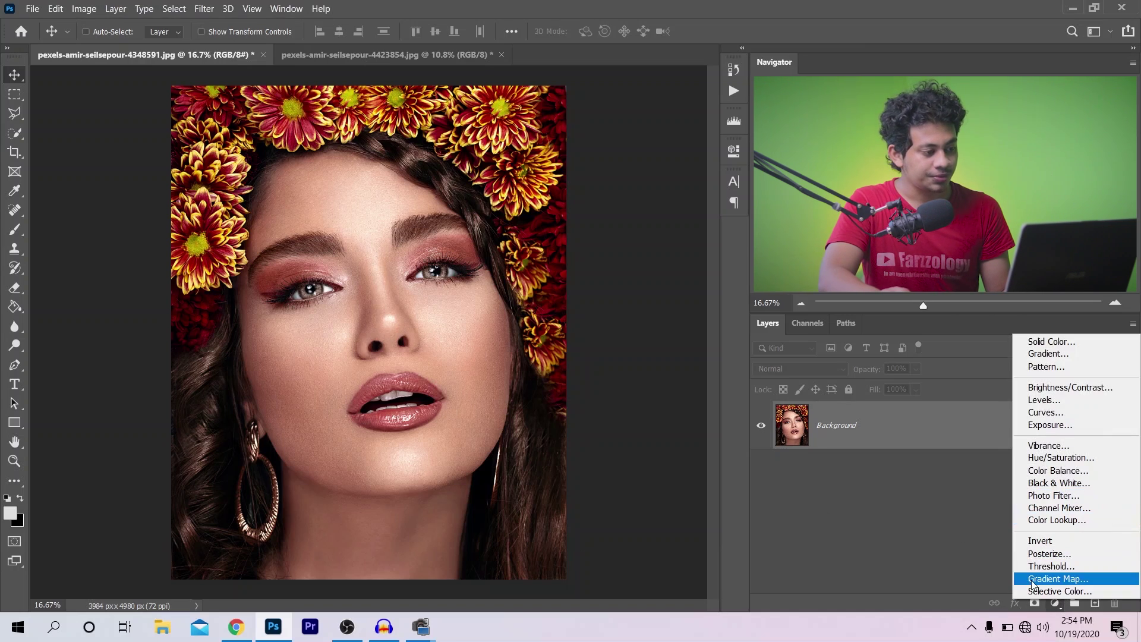
- Add a Gradient Map adjustment layer above the Background and browse the Gradient Editor presets
click(1058, 578)
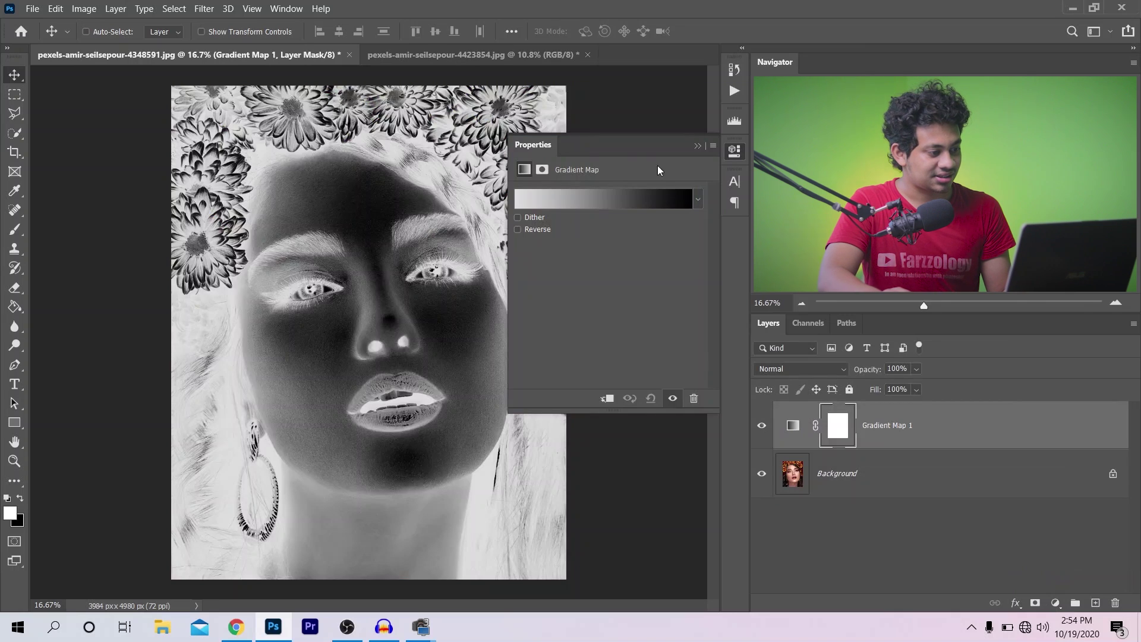
click(607, 203)
drag(645, 127, 398, 145)
scroll(369, 200, down, 3)
scroll(374, 208, up, 3)
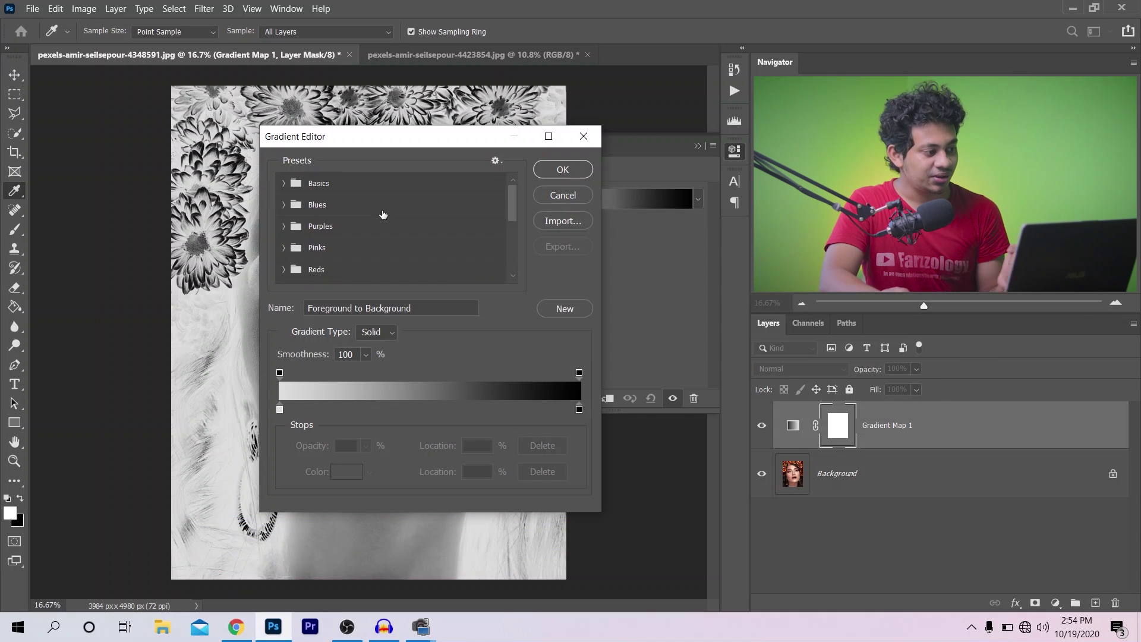
scroll(376, 230, down, 2)
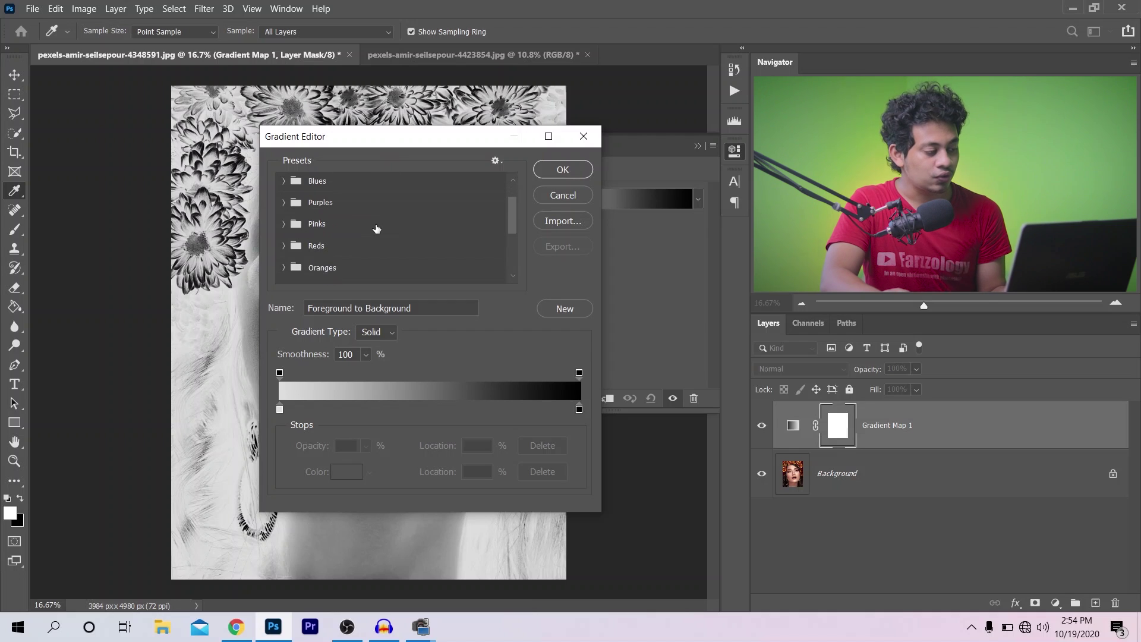
scroll(377, 230, up, 2)
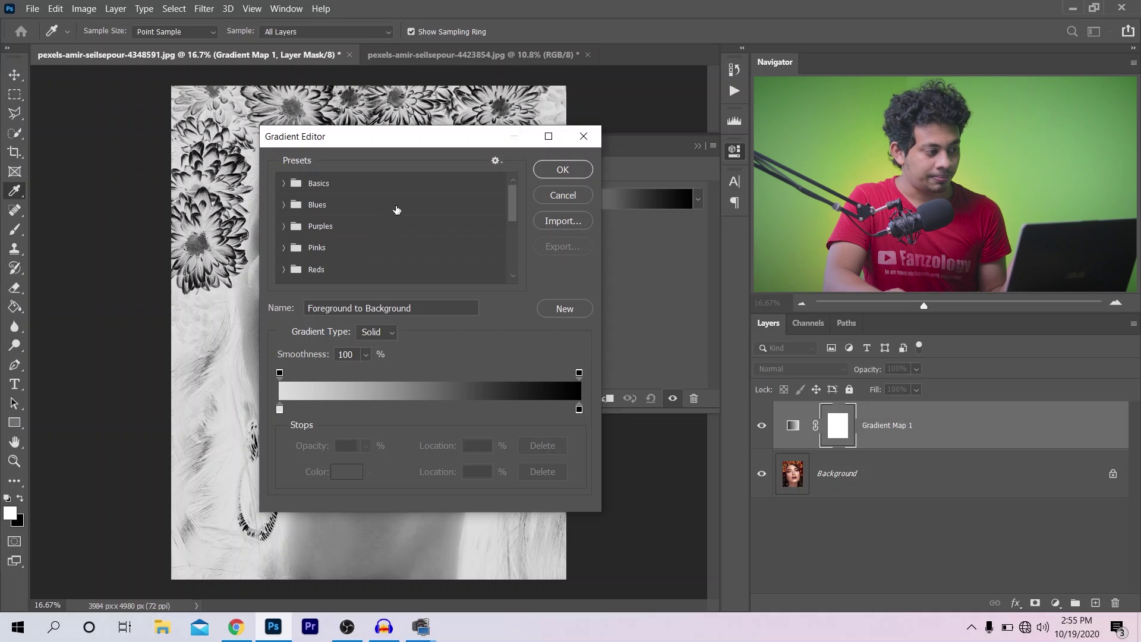
scroll(406, 207, down, 3)
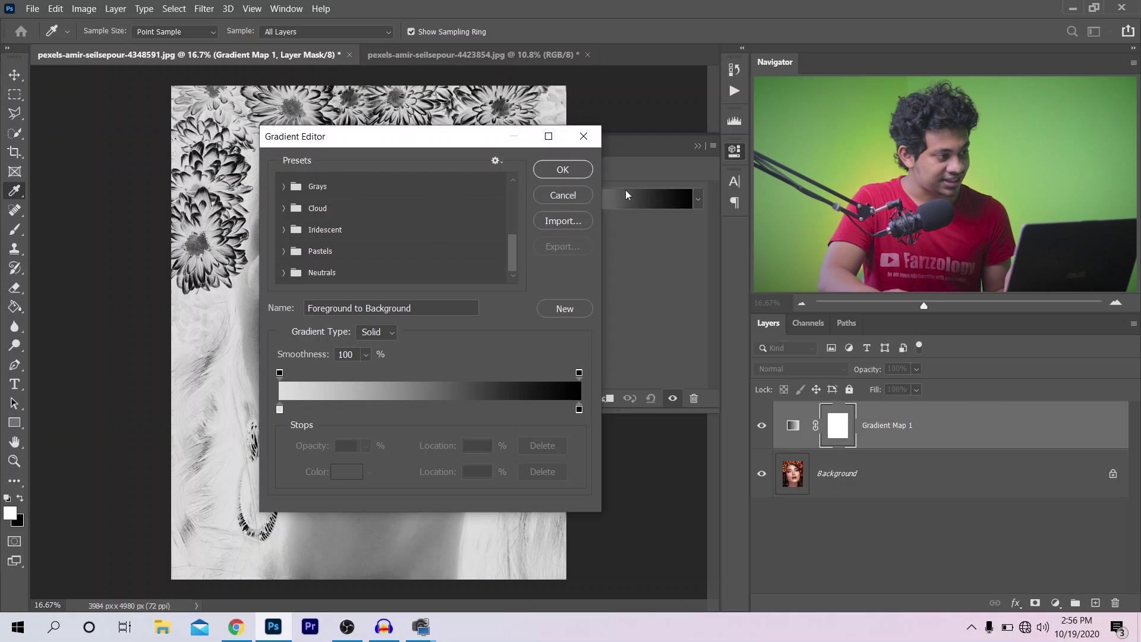
click(564, 193)
- Show the Gradients panel from the Window menu and move it aside
click(284, 9)
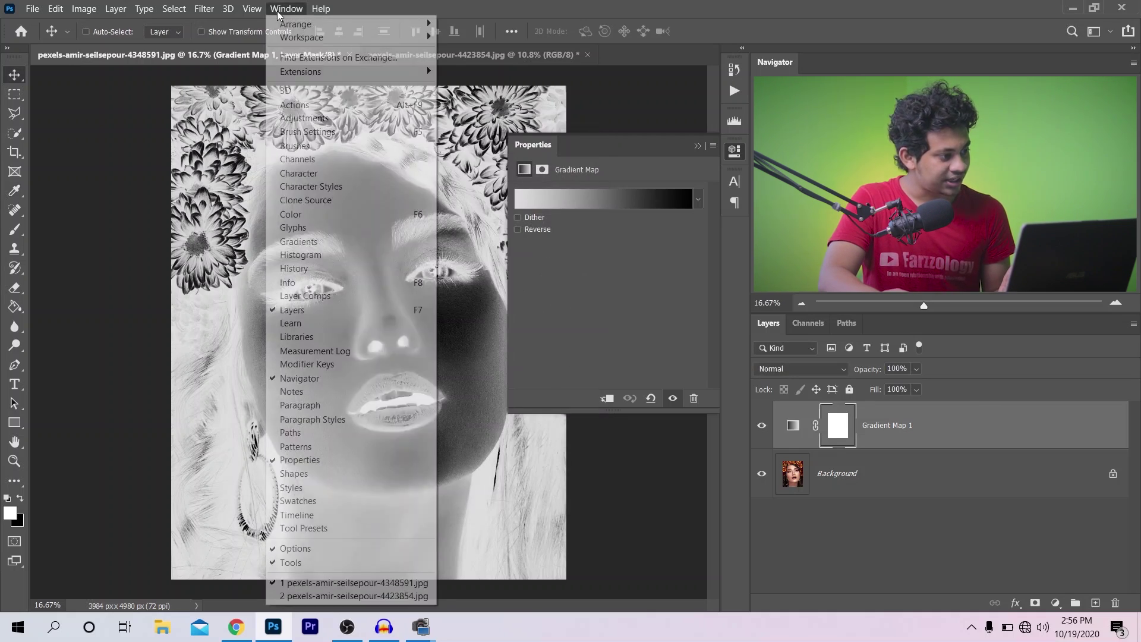
click(299, 241)
drag(542, 122, 528, 123)
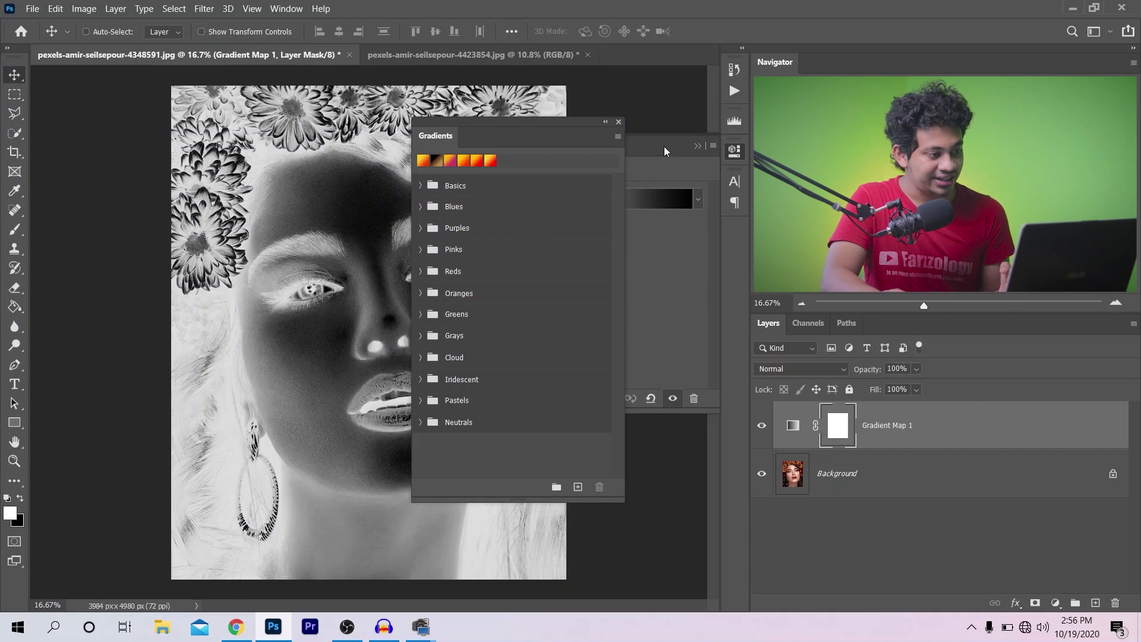
click(617, 137)
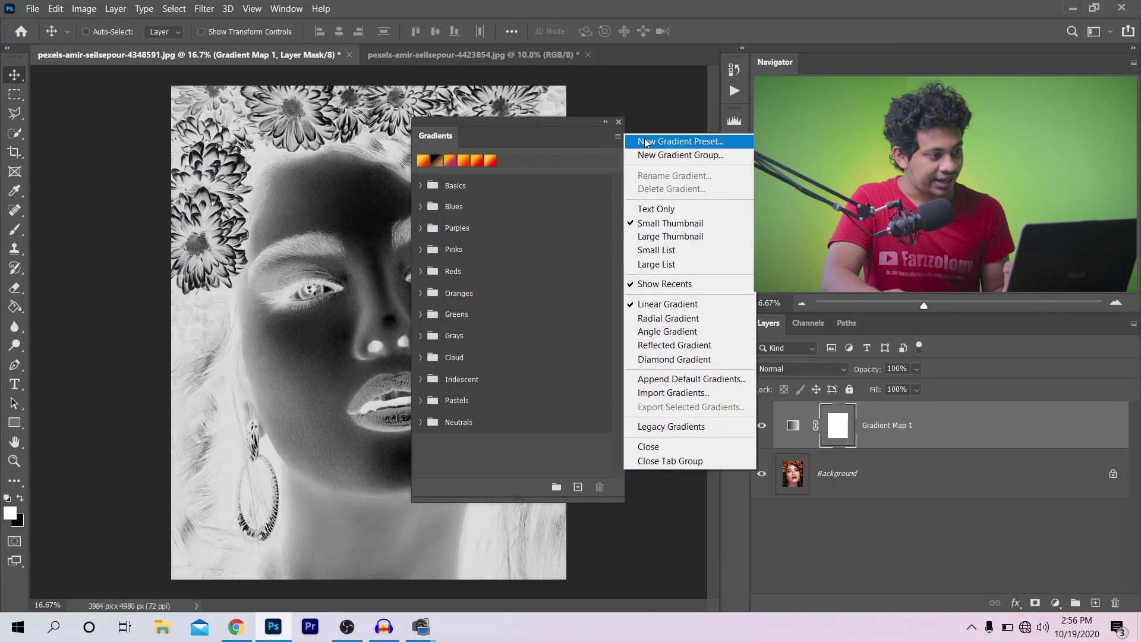
click(558, 126)
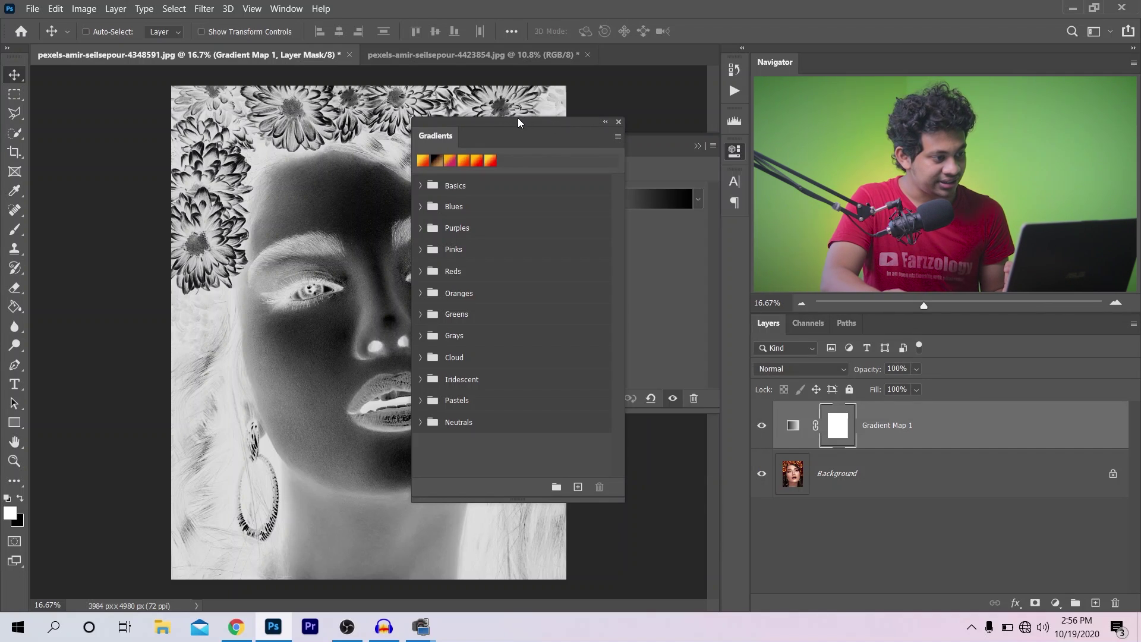
drag(518, 117, 473, 115)
- Load the Legacy Gradients set, expand its Photographic Toning group, then close the panel
click(574, 133)
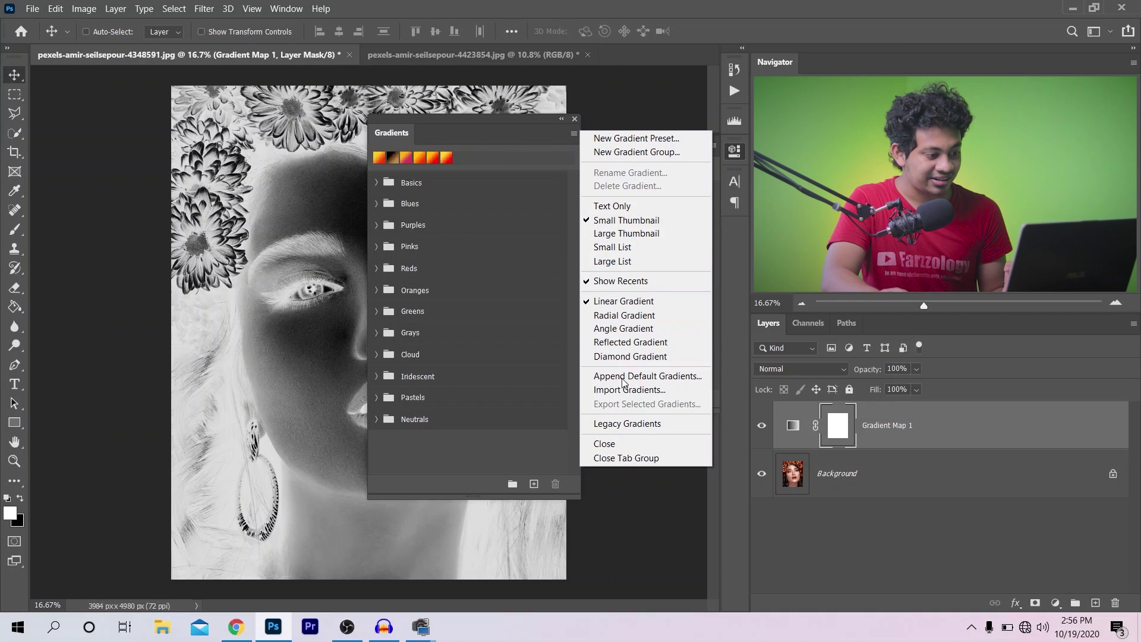
click(625, 423)
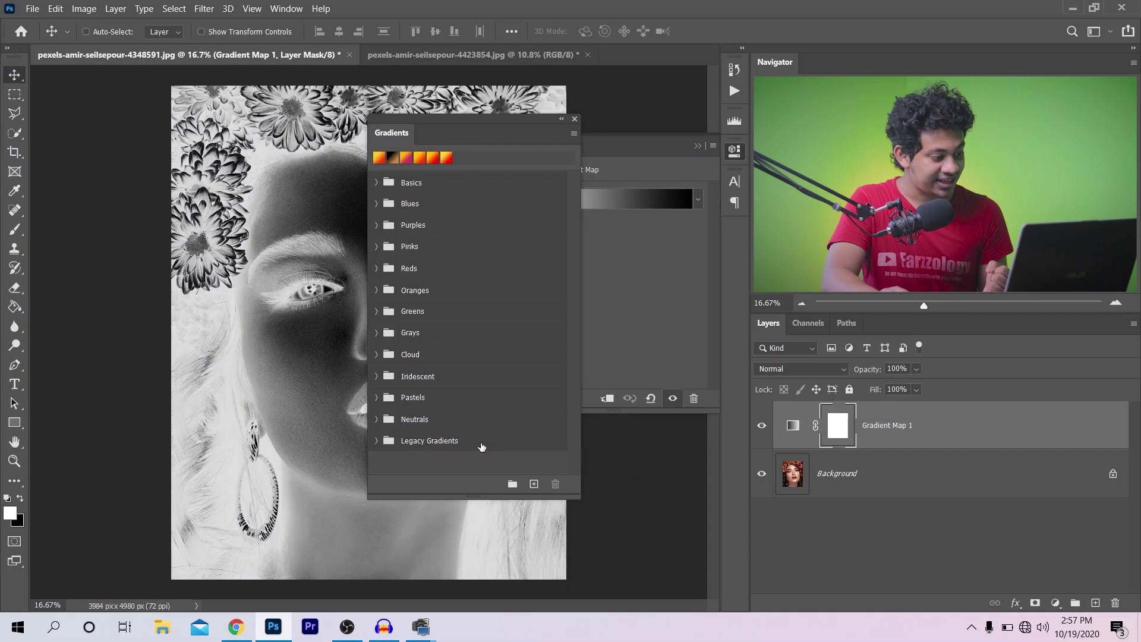
click(377, 440)
scroll(514, 364, down, 2)
scroll(514, 362, down, 3)
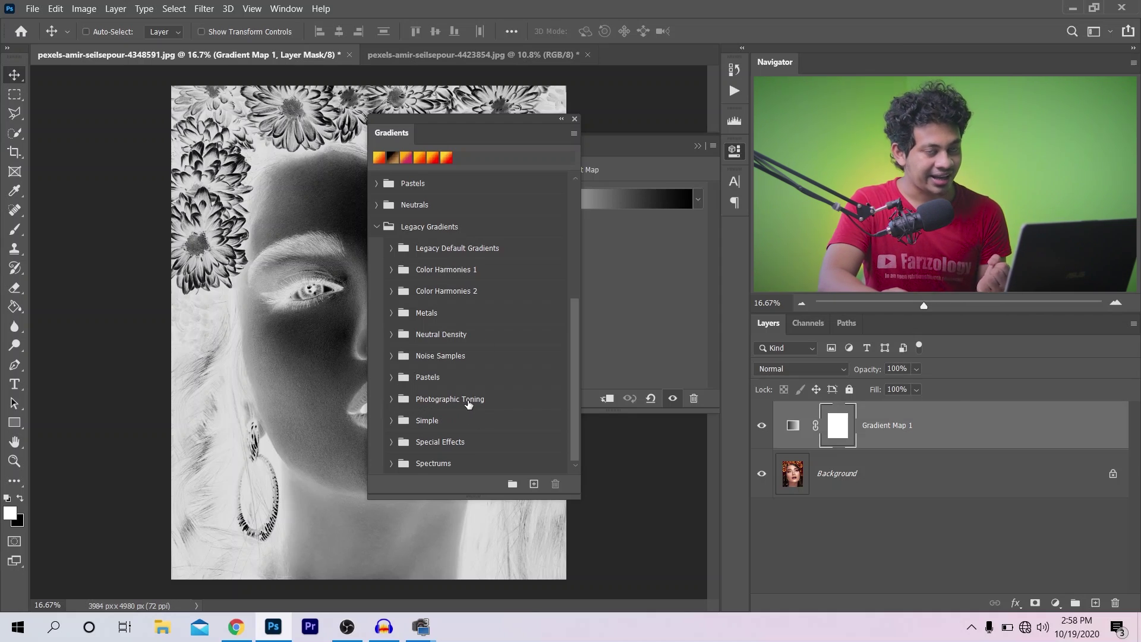
click(392, 399)
click(392, 399)
scroll(443, 321, down, 2)
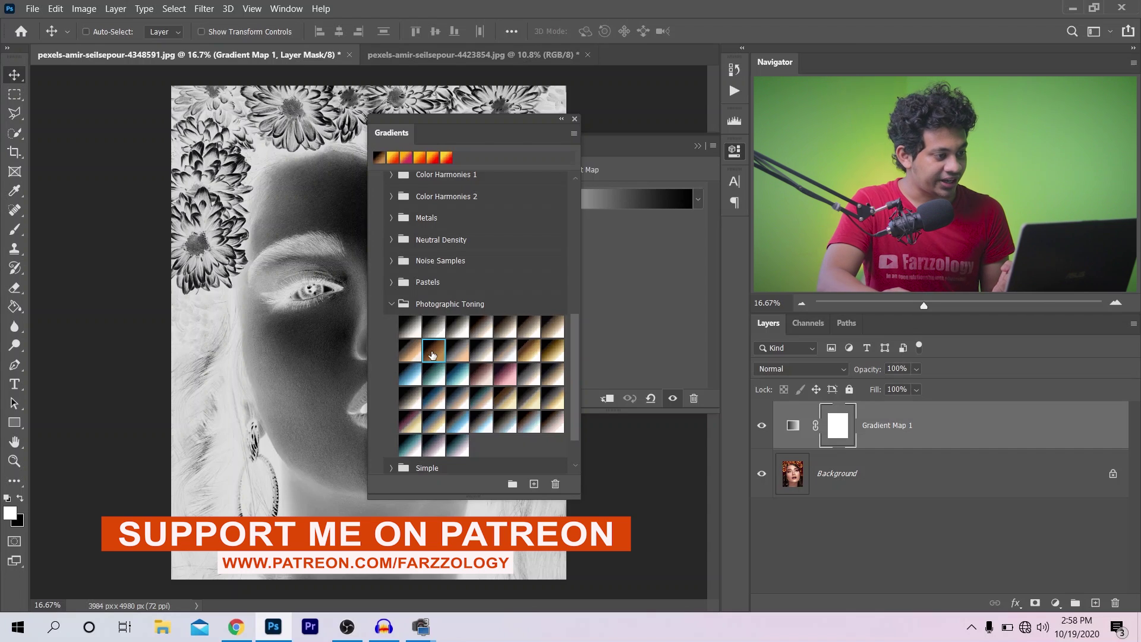
click(574, 119)
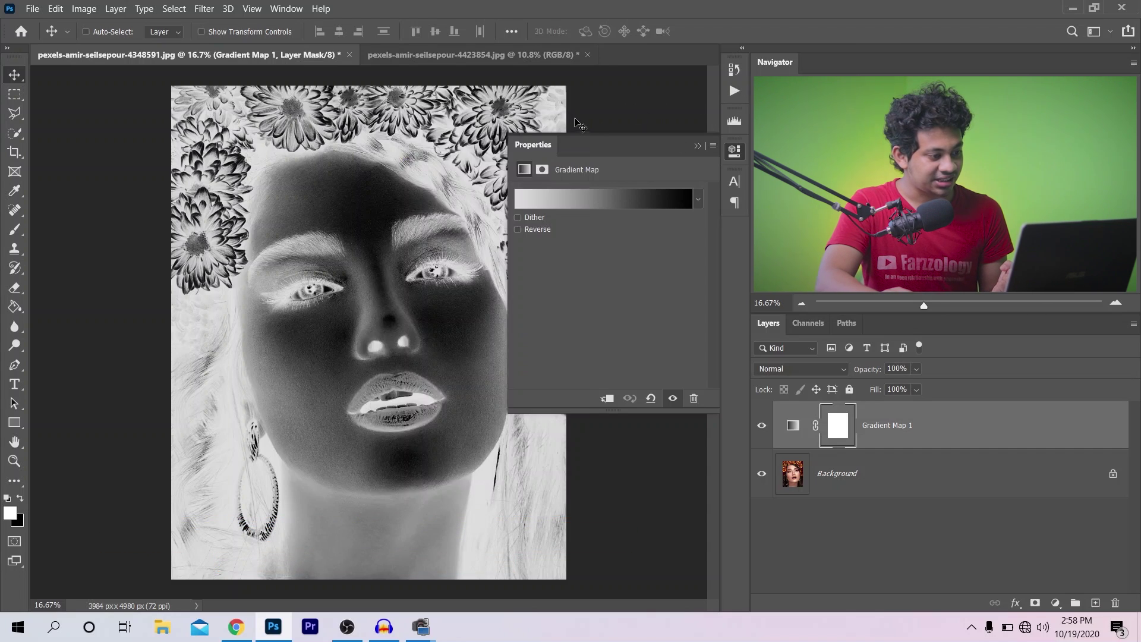
- Set the gradient map to Legacy Gradients > Photographic Toning > Sepia Antique and confirm it
click(599, 198)
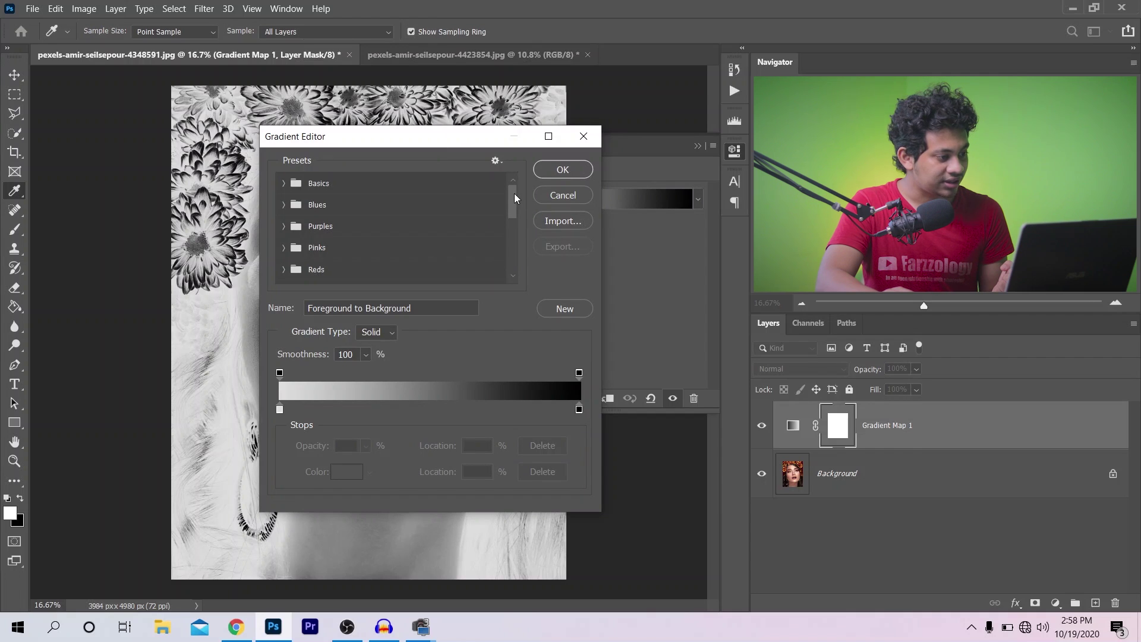
drag(511, 197, 503, 258)
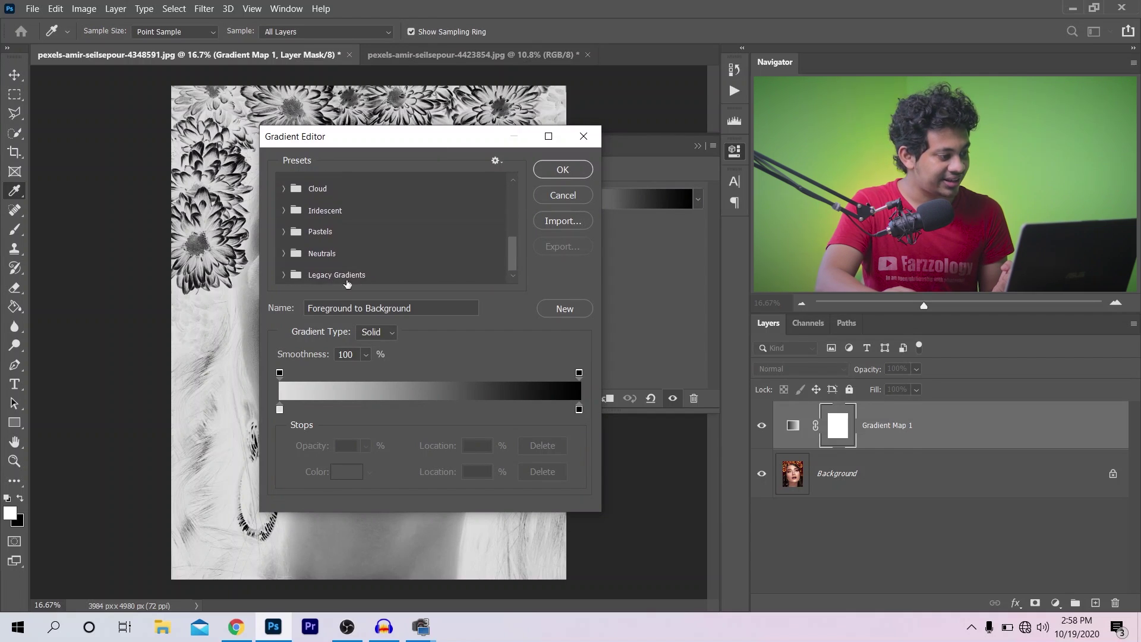
click(284, 275)
scroll(422, 238, down, 5)
scroll(423, 238, down, 1)
click(299, 259)
scroll(395, 237, down, 2)
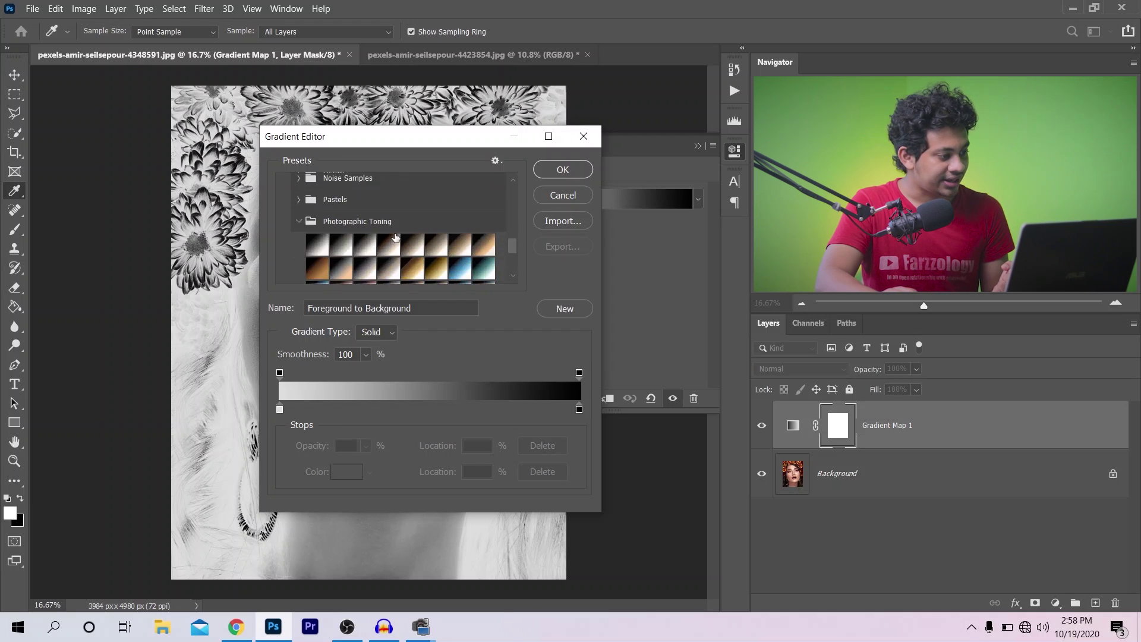
scroll(395, 236, down, 1)
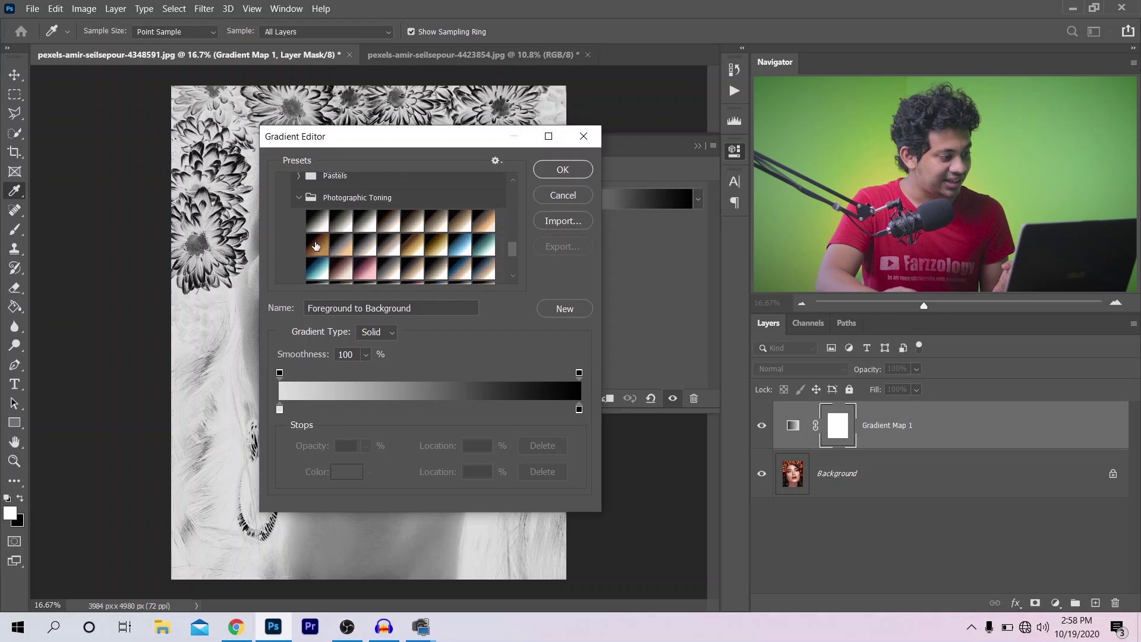
click(314, 245)
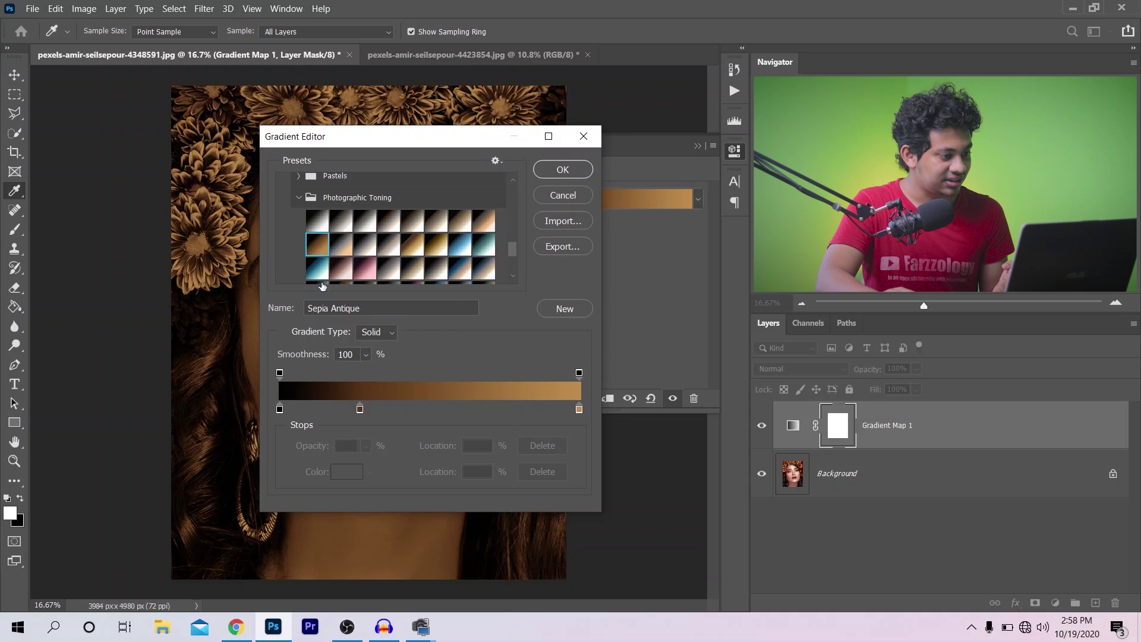
drag(394, 142, 146, 120)
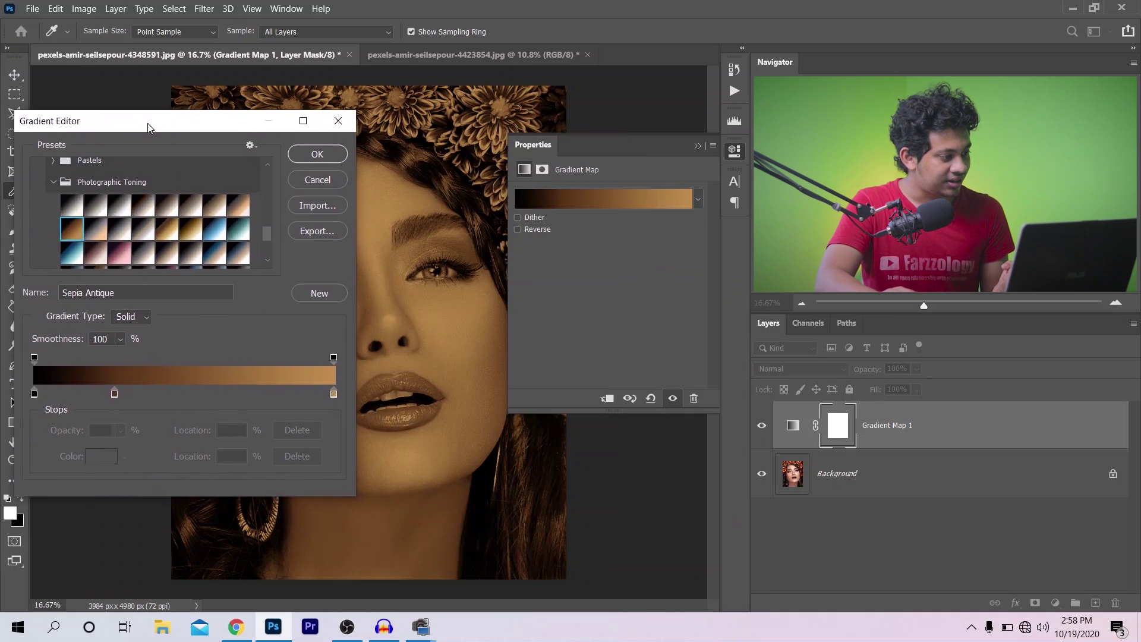
click(315, 152)
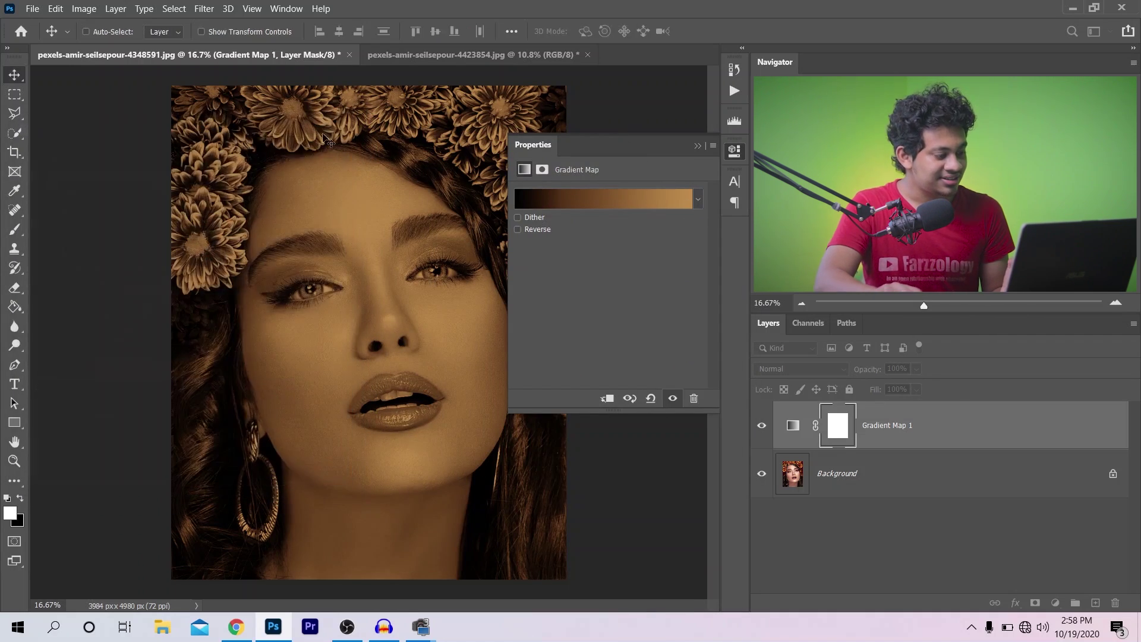
click(358, 297)
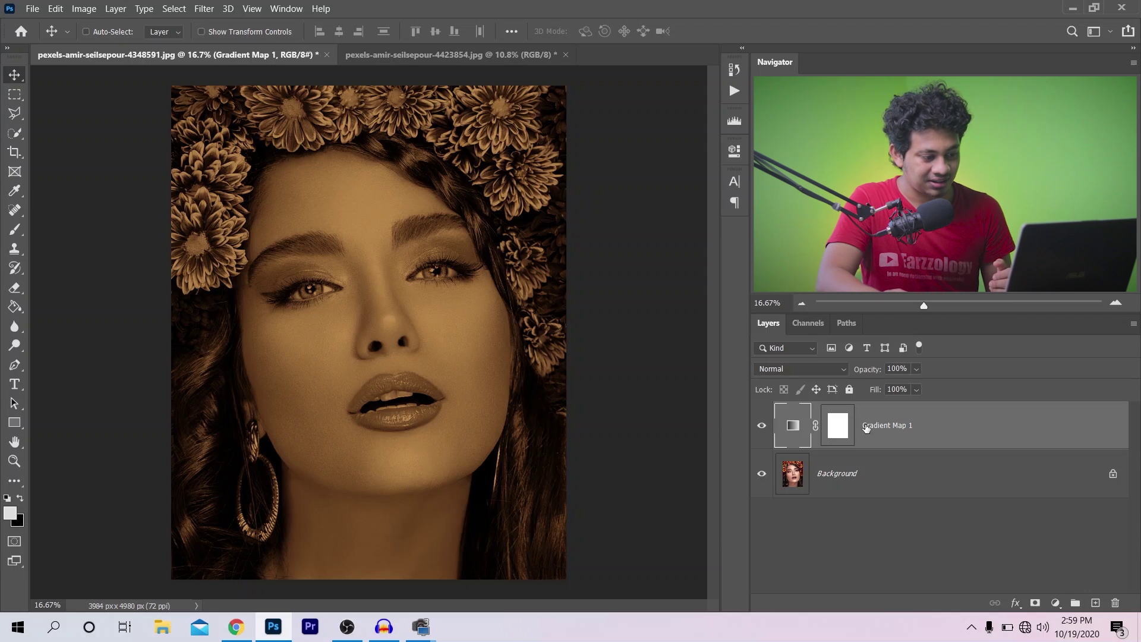
- Switch Gradient Map 1's blend mode to Soft Light after trying Overlay, comparing it on and off
click(806, 369)
click(772, 418)
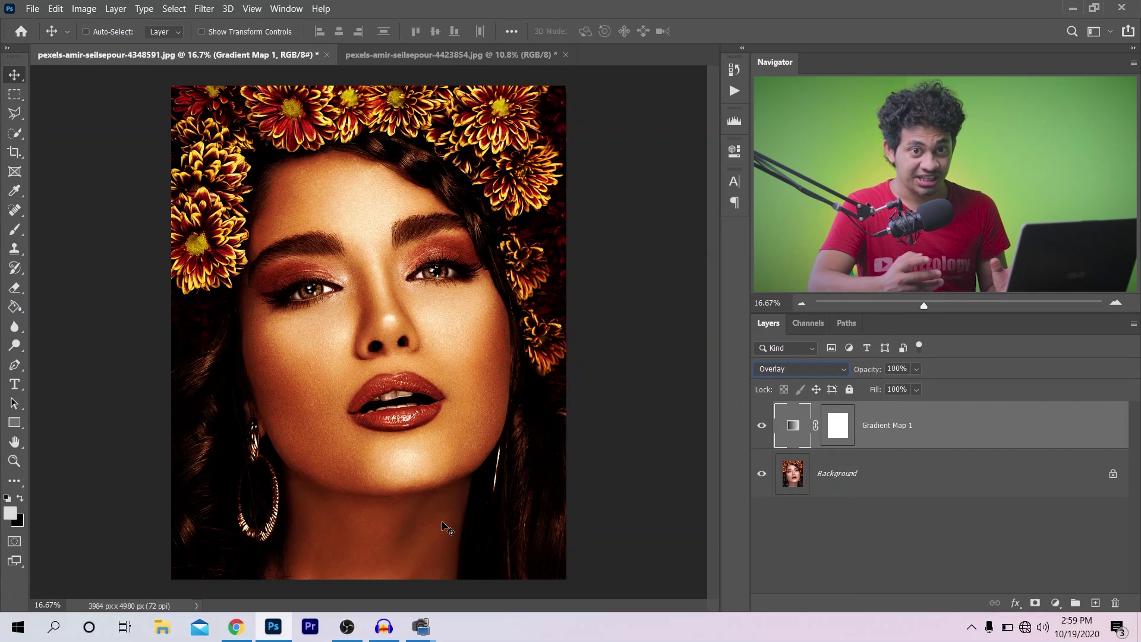
click(780, 369)
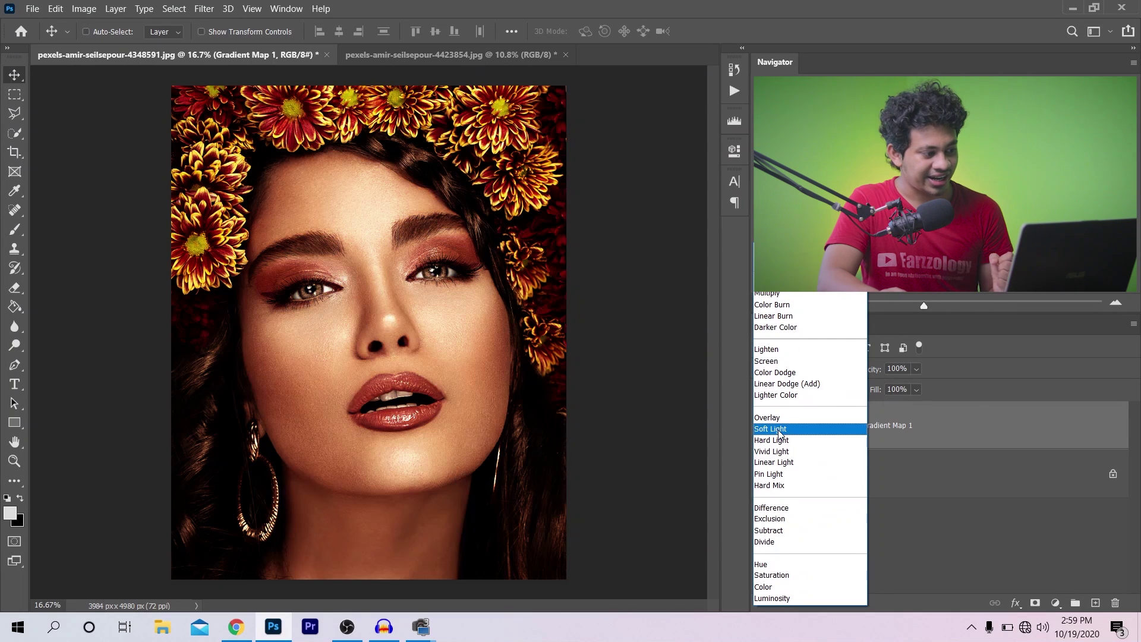
click(780, 429)
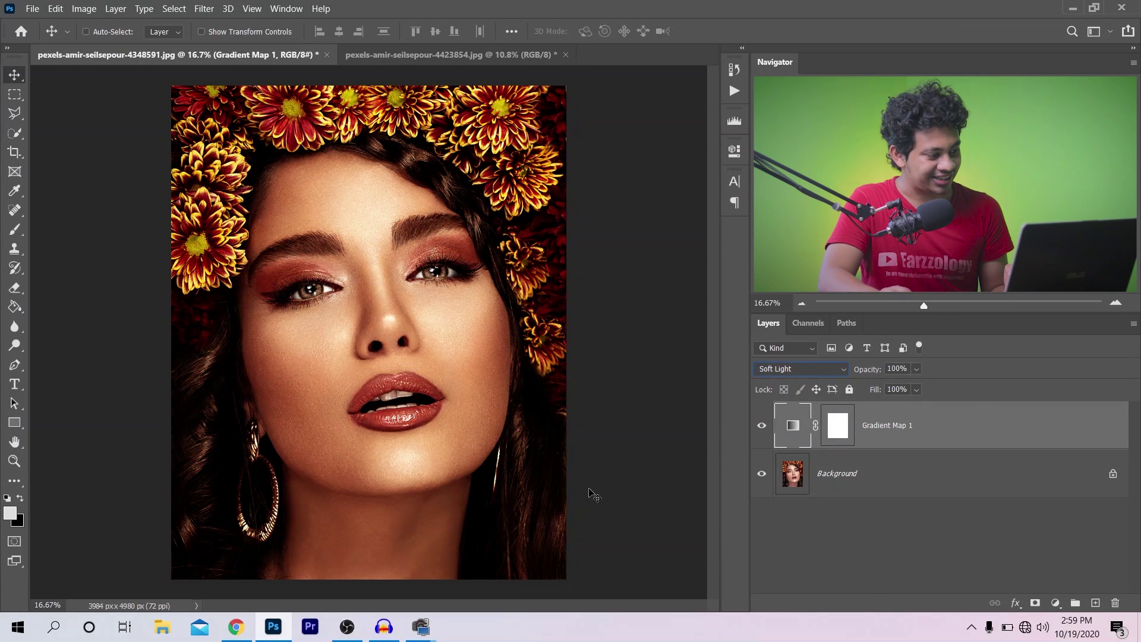
click(762, 426)
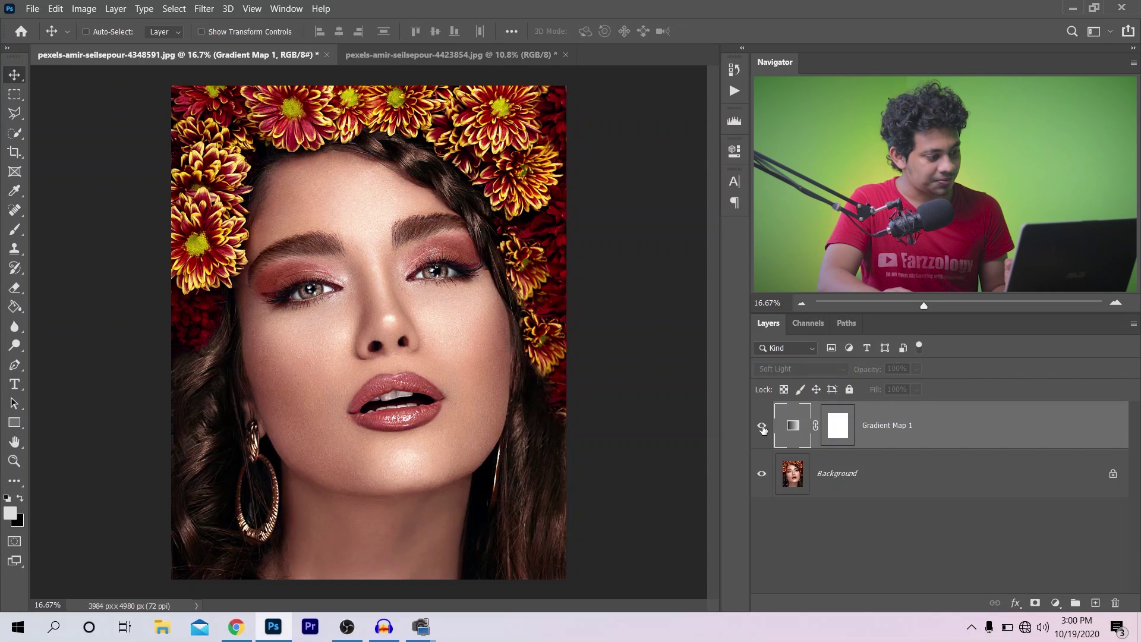
click(762, 428)
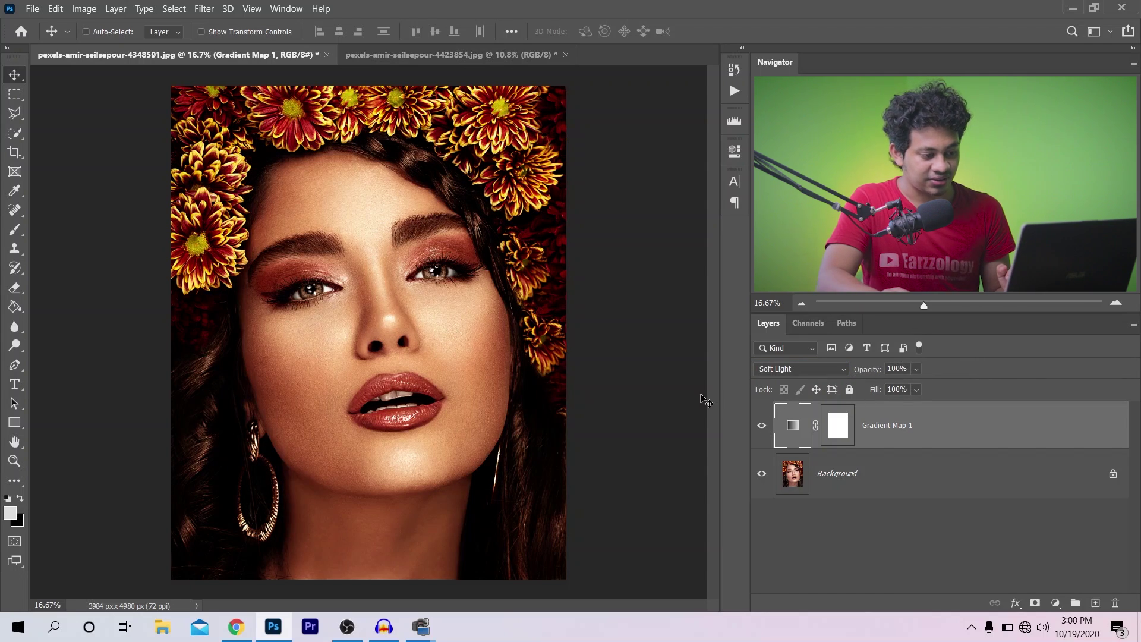
- Set Gradient Map 1 opacity to 70%, compare, and bring up the layer styles list
click(915, 369)
click(919, 385)
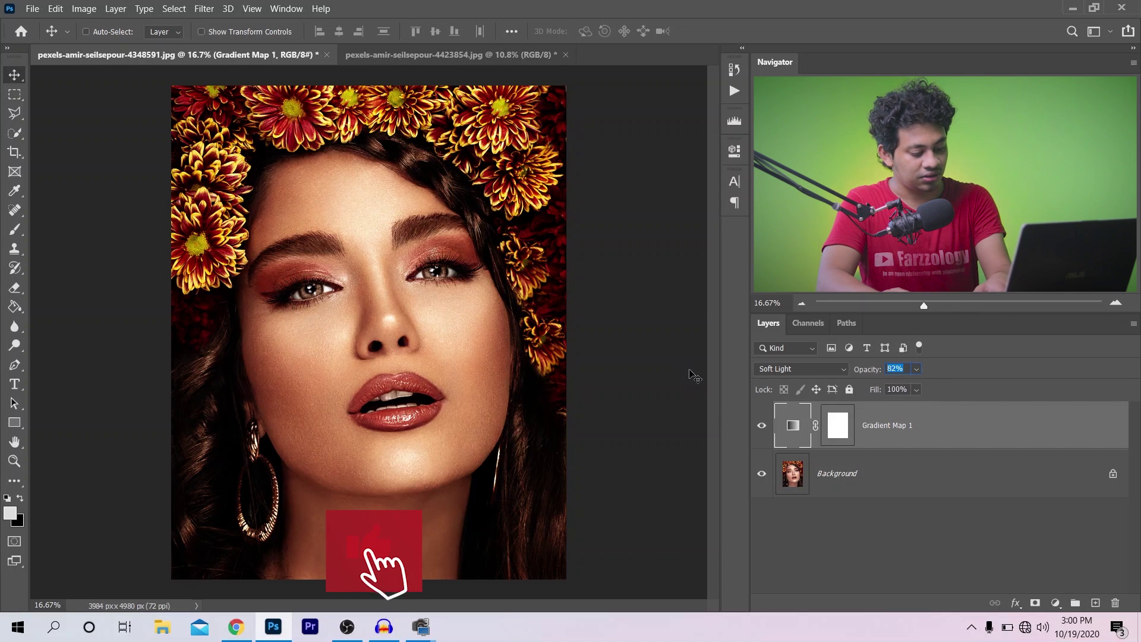
text(70)
key(Return)
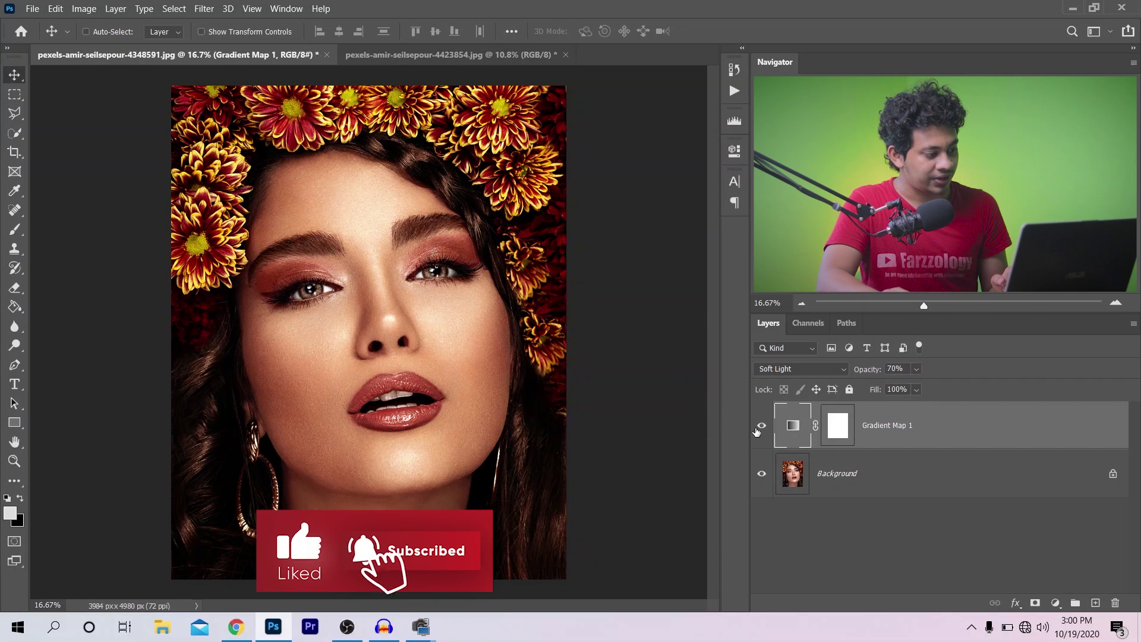
click(758, 427)
click(759, 427)
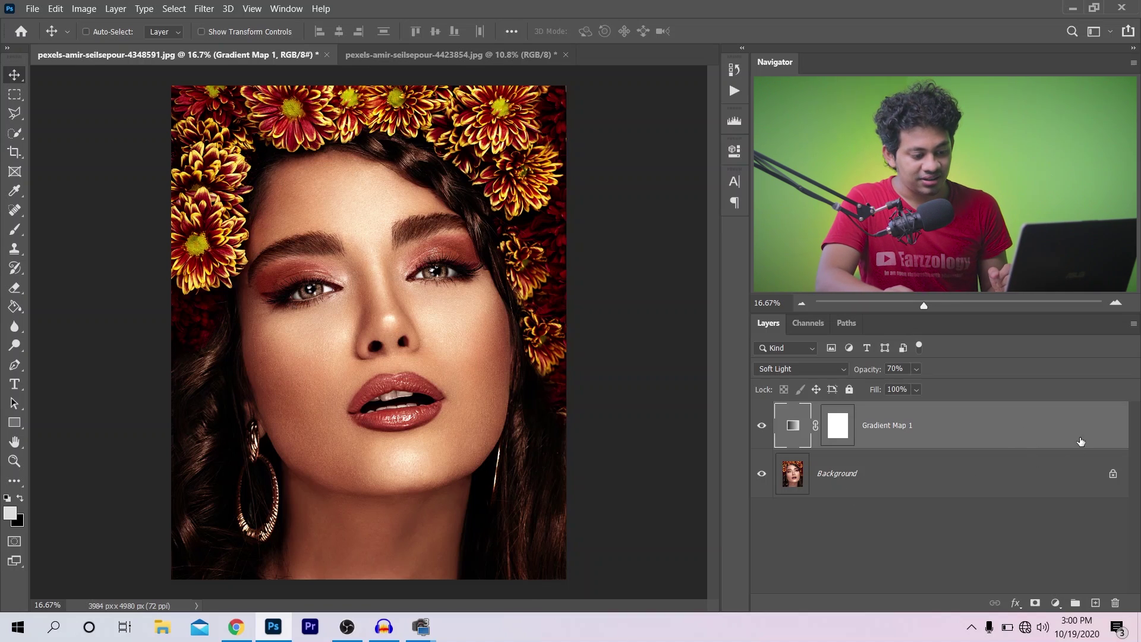
click(1015, 602)
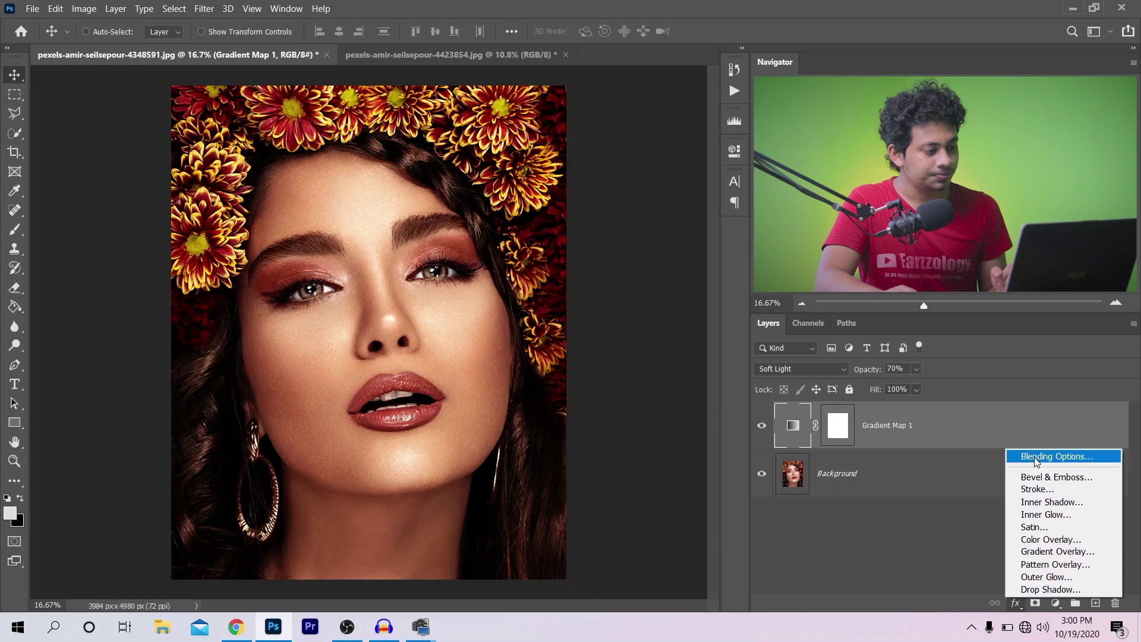
- Drag the Blend If Underlying Layer black slider right to keep the tint off the darkest tones
key(Escape)
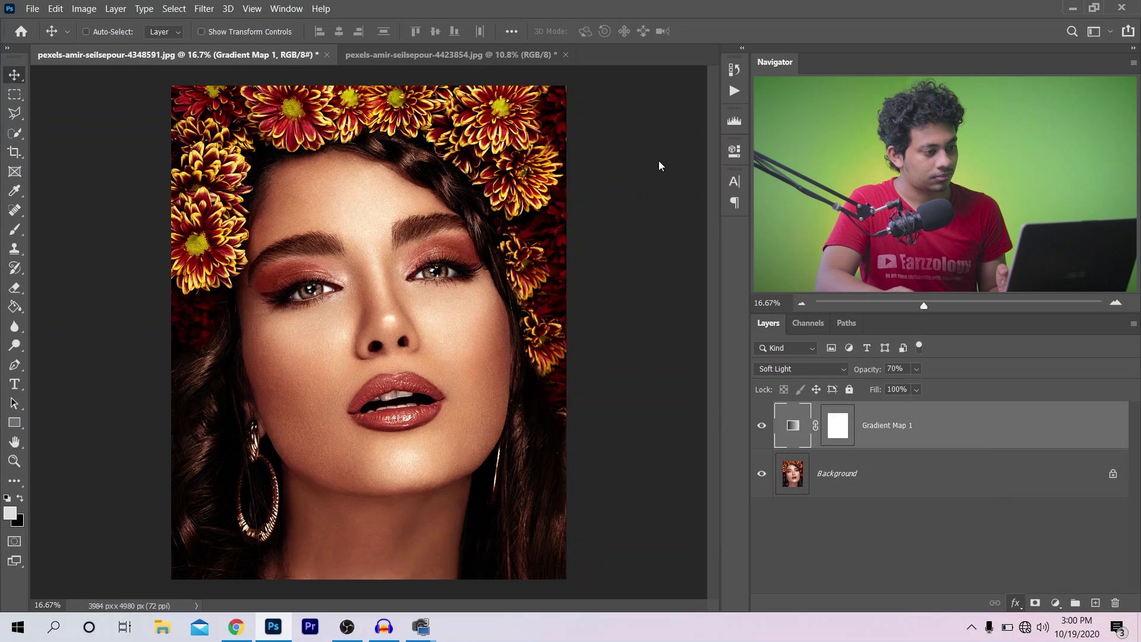
drag(672, 90, 742, 74)
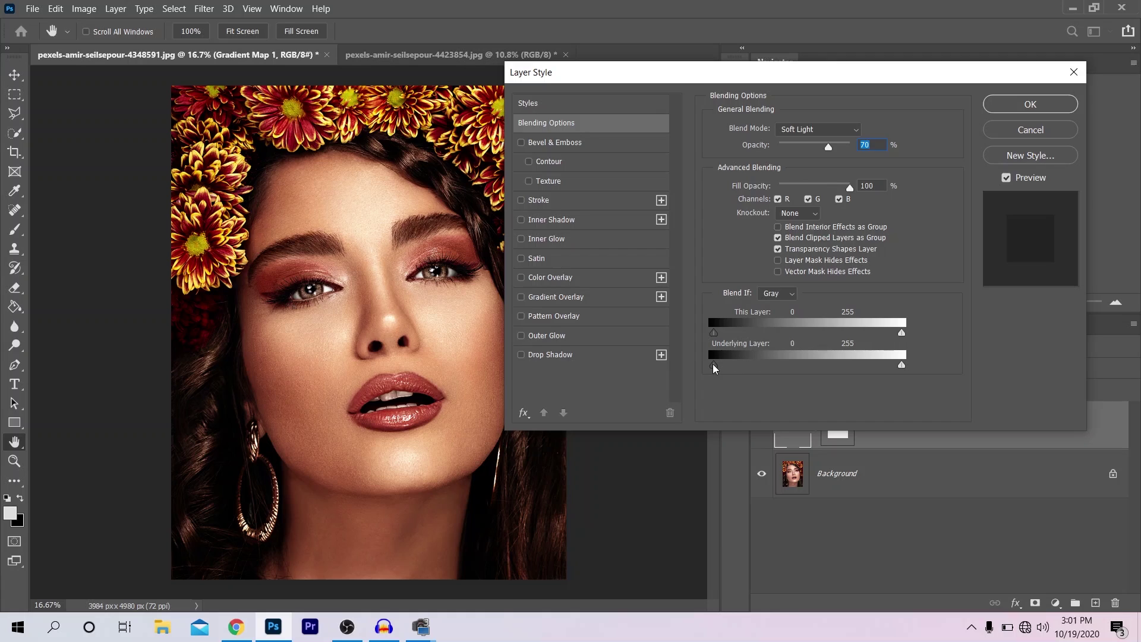
drag(715, 367, 736, 367)
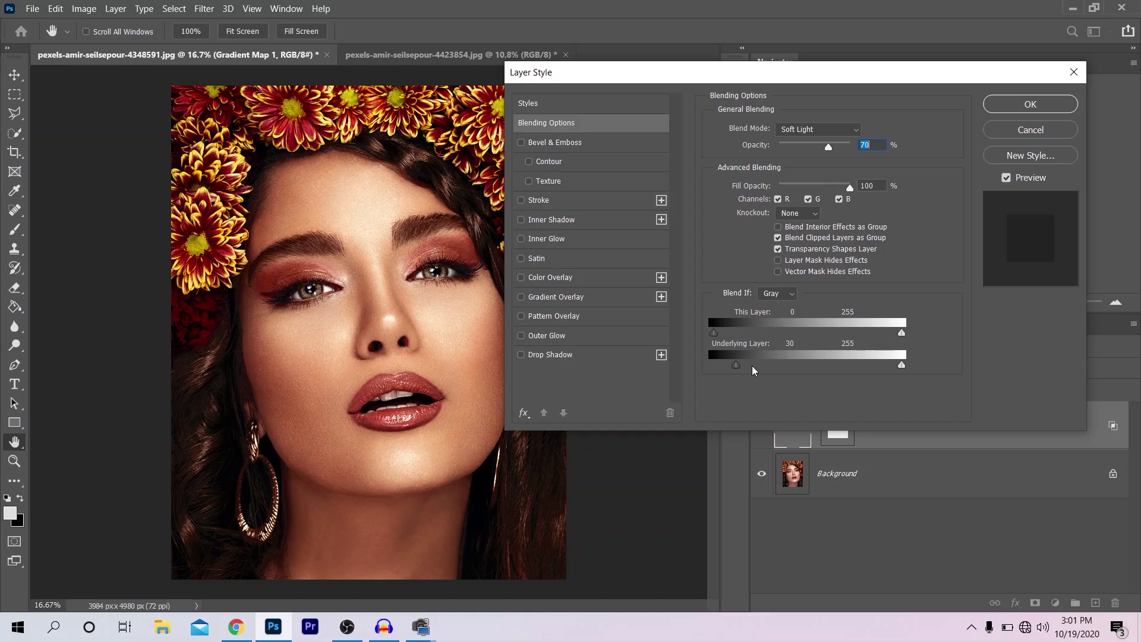
drag(736, 367, 797, 366)
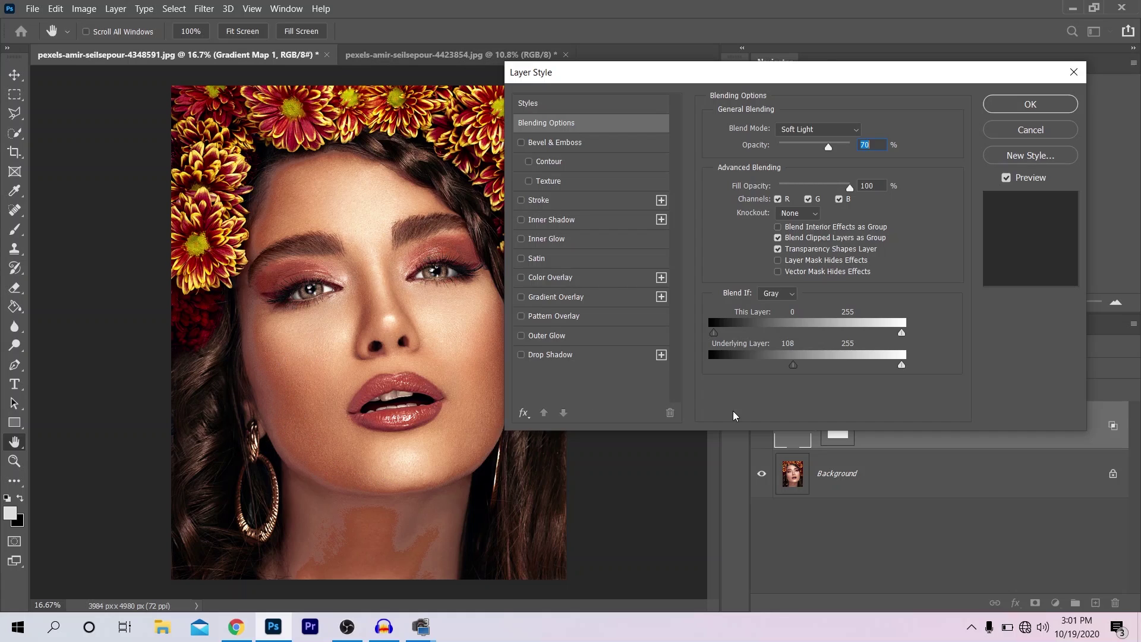
- Alt-split the underlying shadow slider and fine-tune the split to 7 / 111
key(alt)
drag(794, 367, 795, 366)
drag(802, 369, 723, 369)
mouse_move(808, 369)
mouse_down()
mouse_move(775, 370)
mouse_move(813, 371)
mouse_move(803, 371)
mouse_up()
mouse_move(724, 368)
mouse_down()
mouse_move(753, 367)
mouse_move(718, 366)
mouse_up()
mouse_move(803, 366)
mouse_down()
mouse_move(781, 366)
mouse_move(797, 364)
mouse_up()
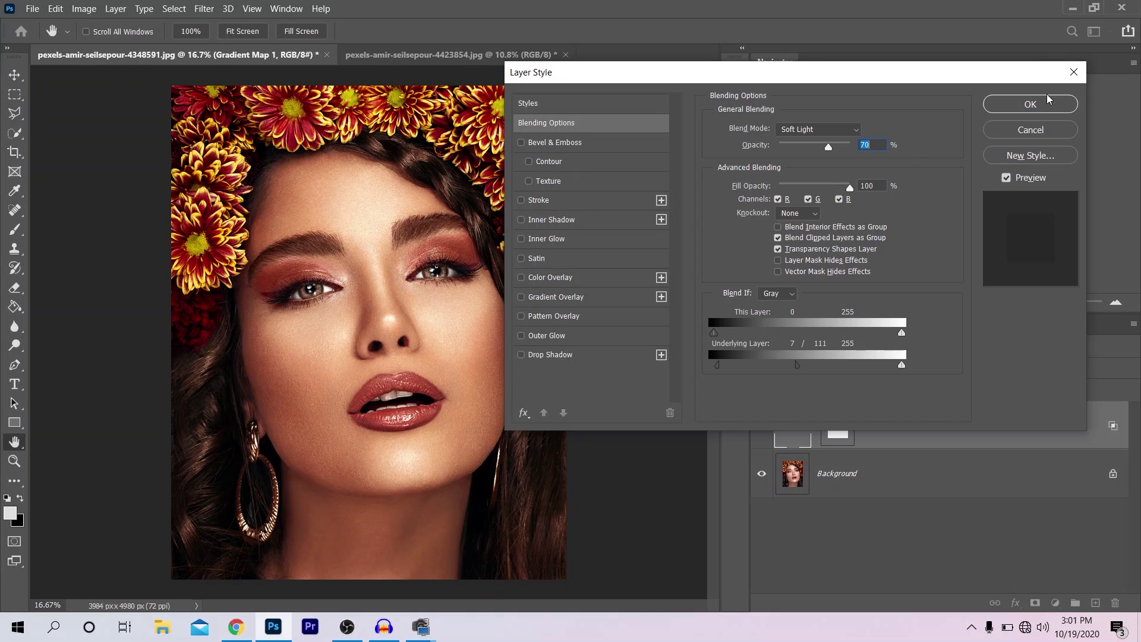
- Apply the Layer Style settings and toggle Gradient Map 1 off and on
click(1014, 111)
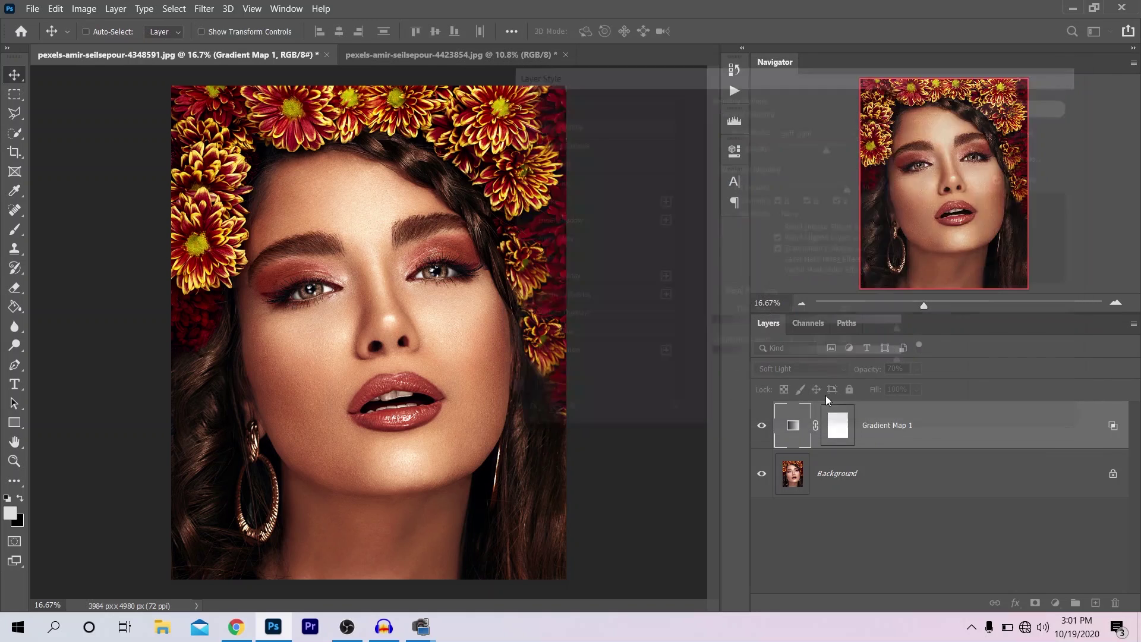
click(762, 426)
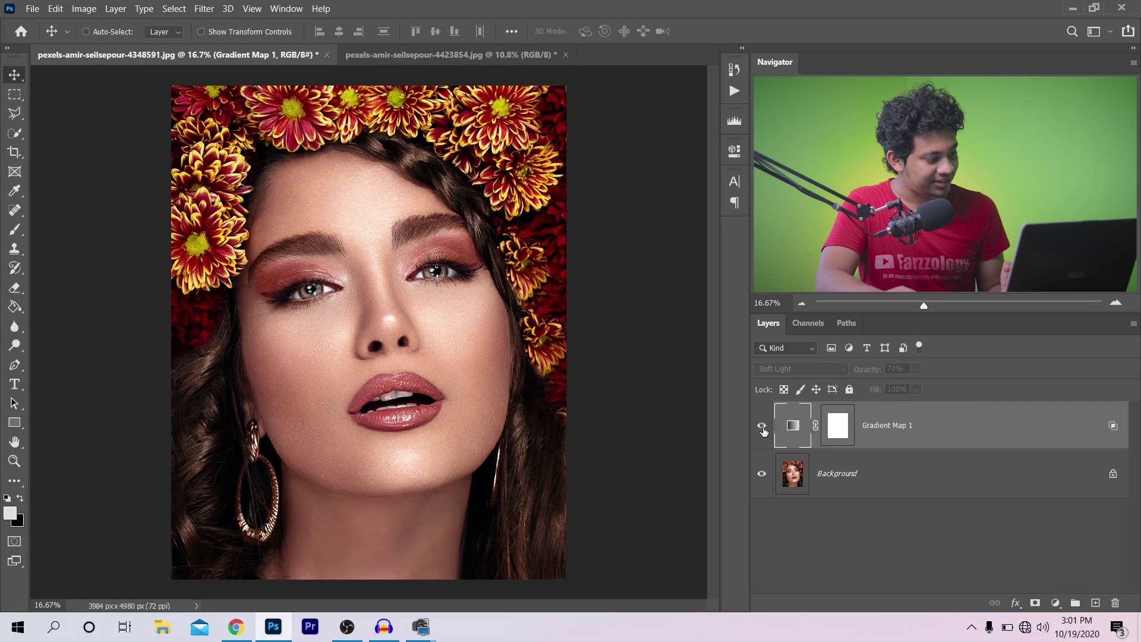
click(762, 426)
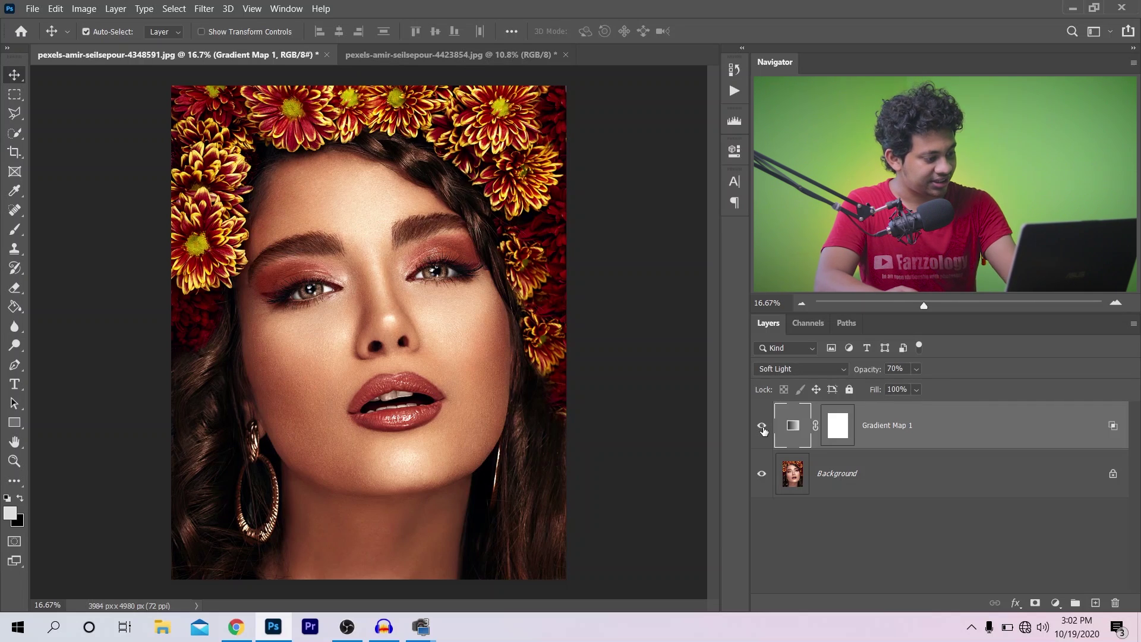
- Zoom to 25% on the face and compare the portrait with Gradient Map 1 off and on
key(ctrl+plus)
drag(541, 393, 540, 318)
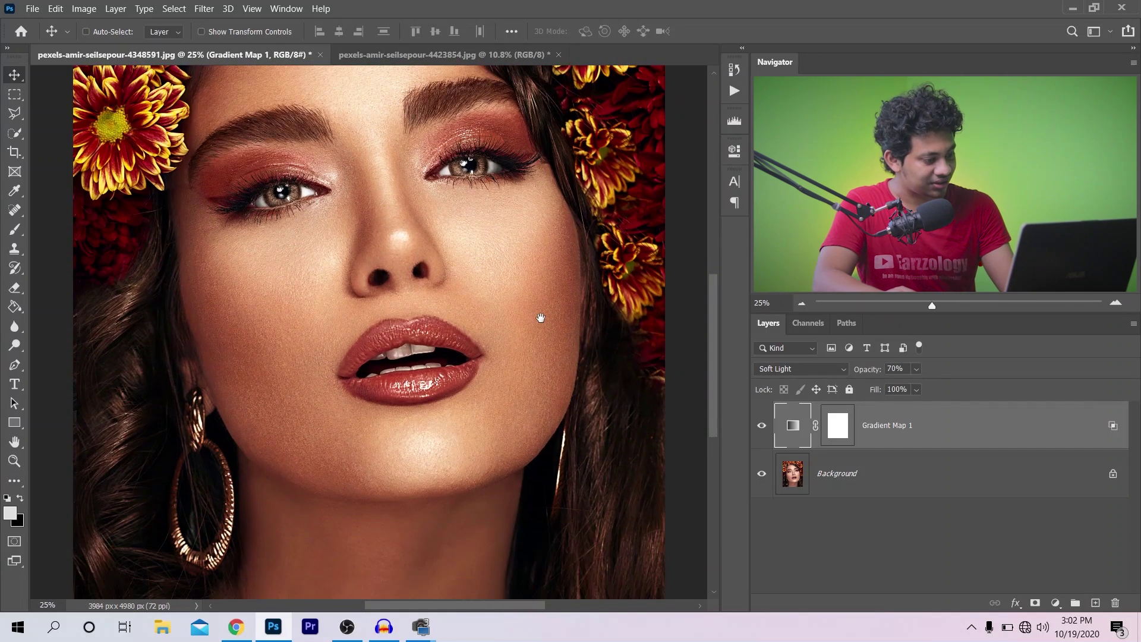
click(762, 426)
click(762, 426)
click(763, 426)
click(762, 426)
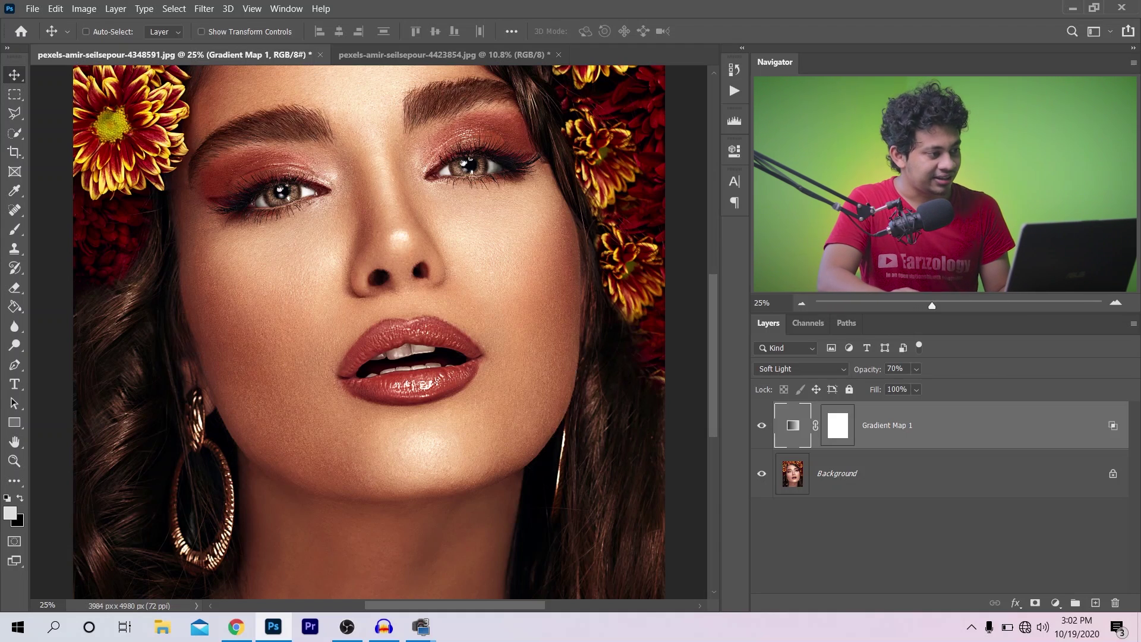
- On the hooded portrait, add a Gradient Map using the Photographic Toning > Sepia Antique preset
click(428, 54)
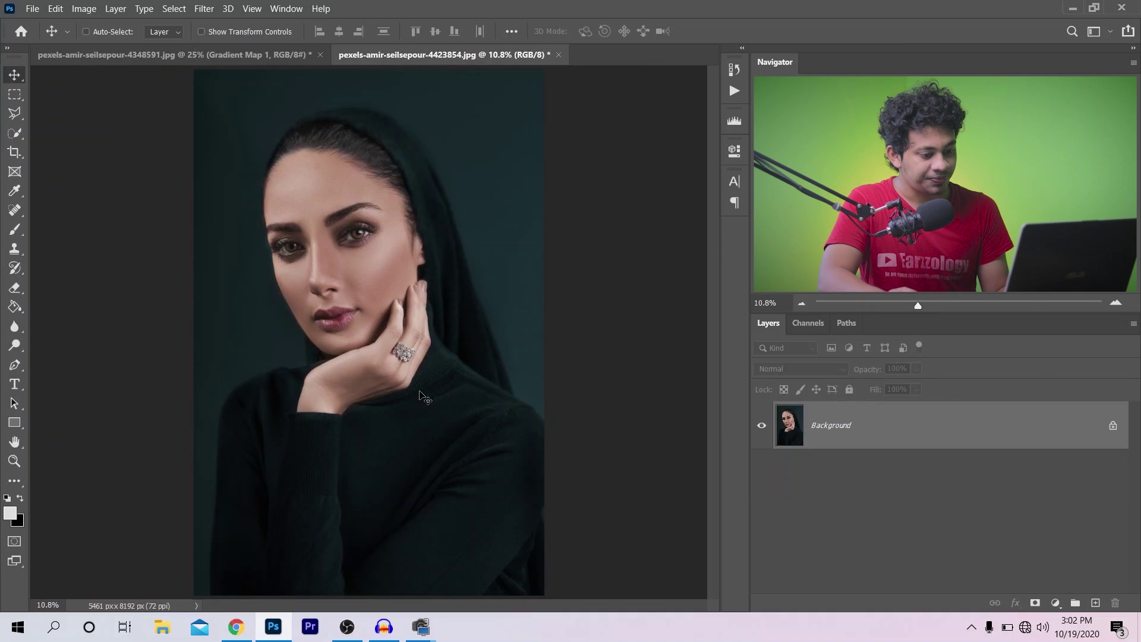
click(1056, 603)
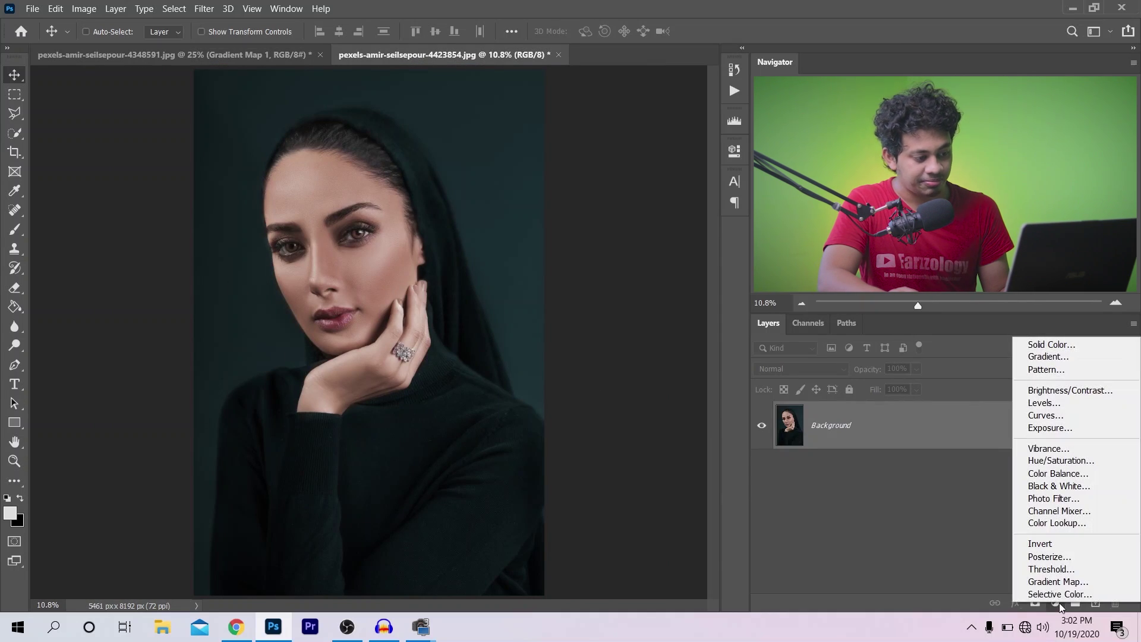
click(1033, 578)
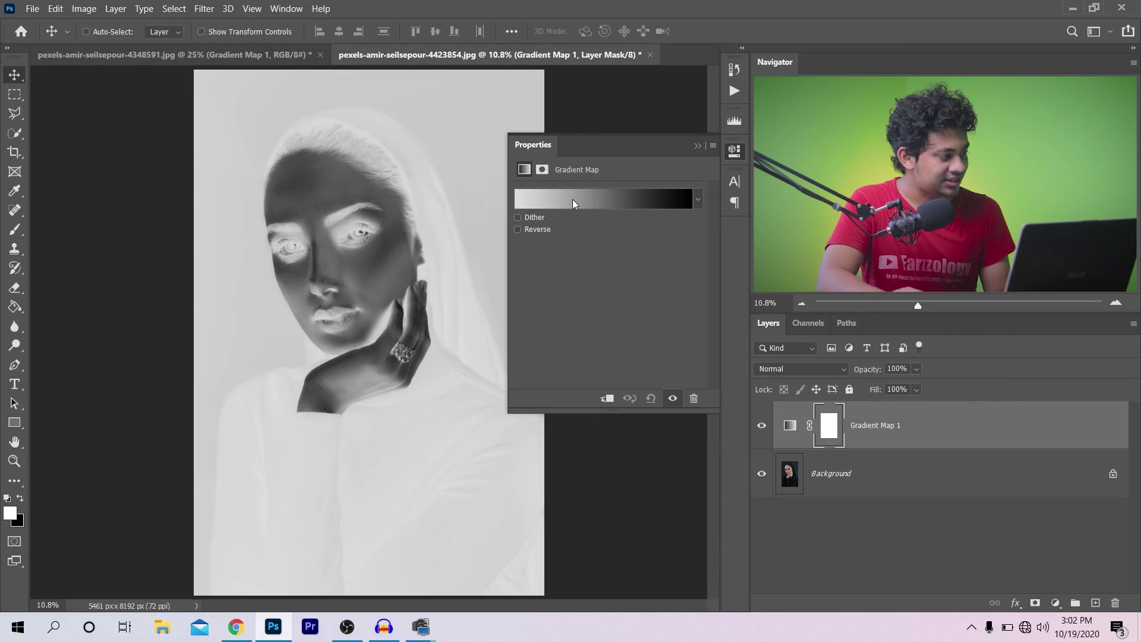
click(576, 201)
scroll(113, 222, down, 3)
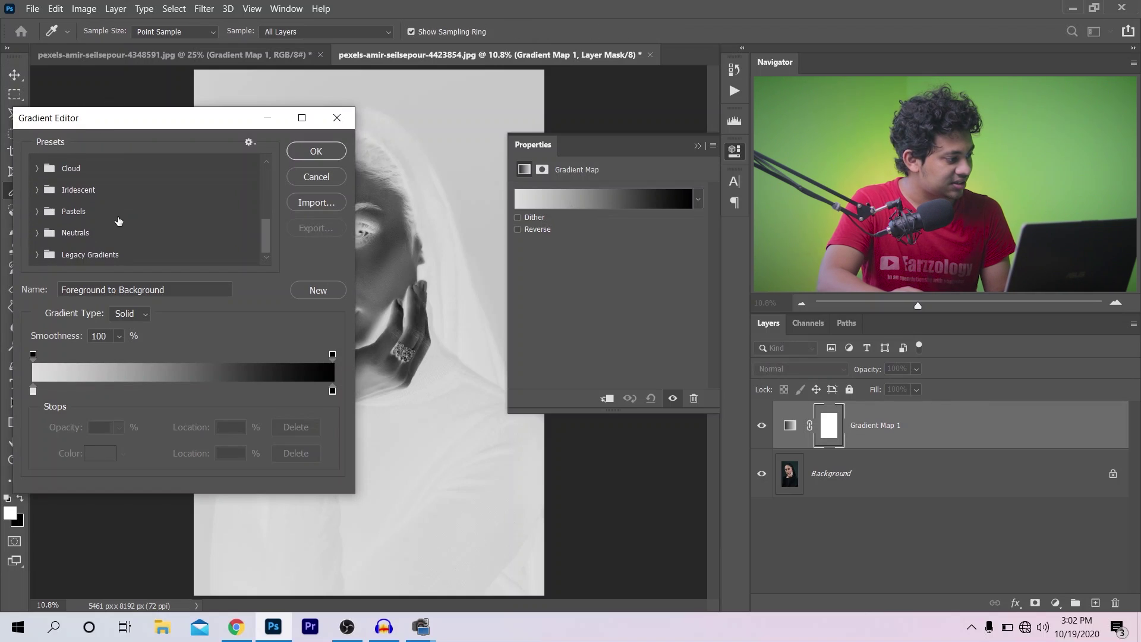
click(37, 254)
scroll(127, 229, down, 4)
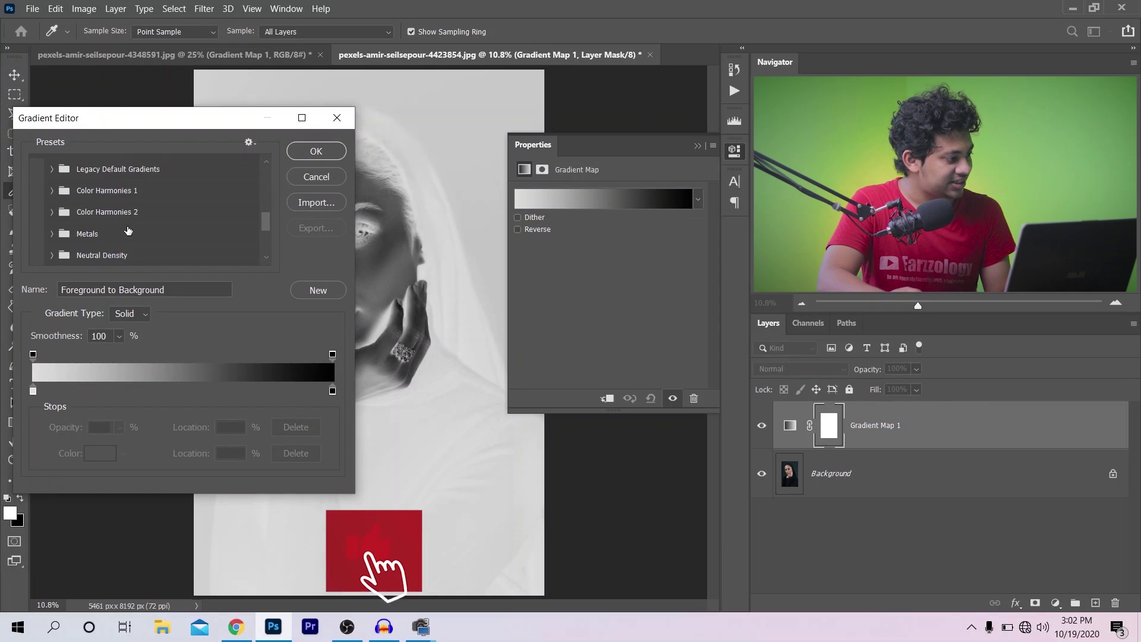
click(52, 225)
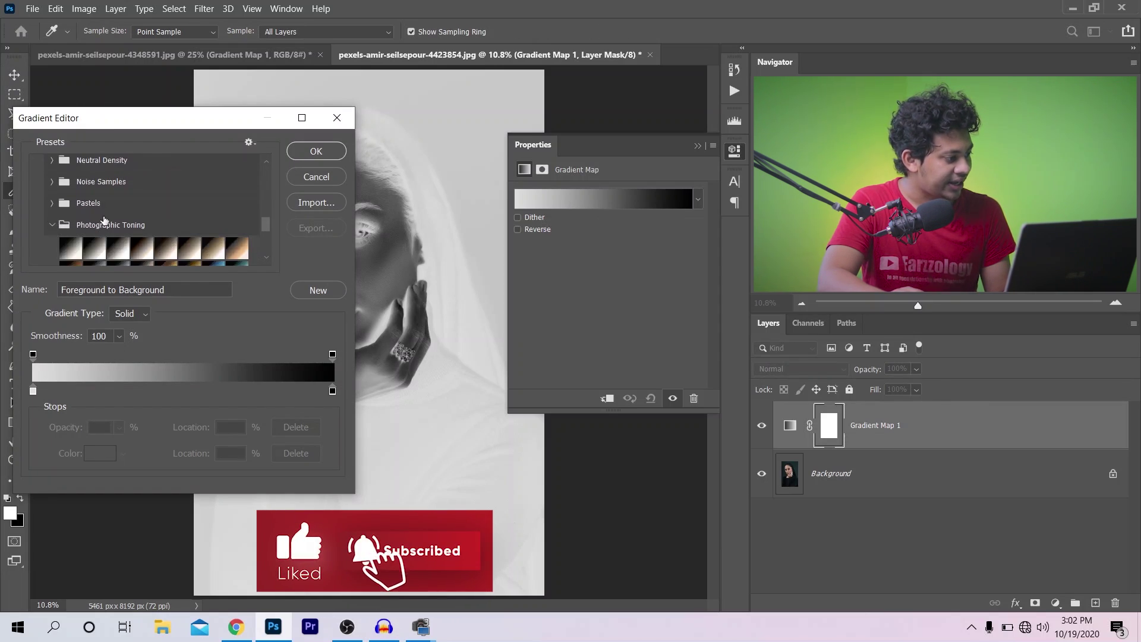
scroll(67, 237, down, 1)
click(67, 238)
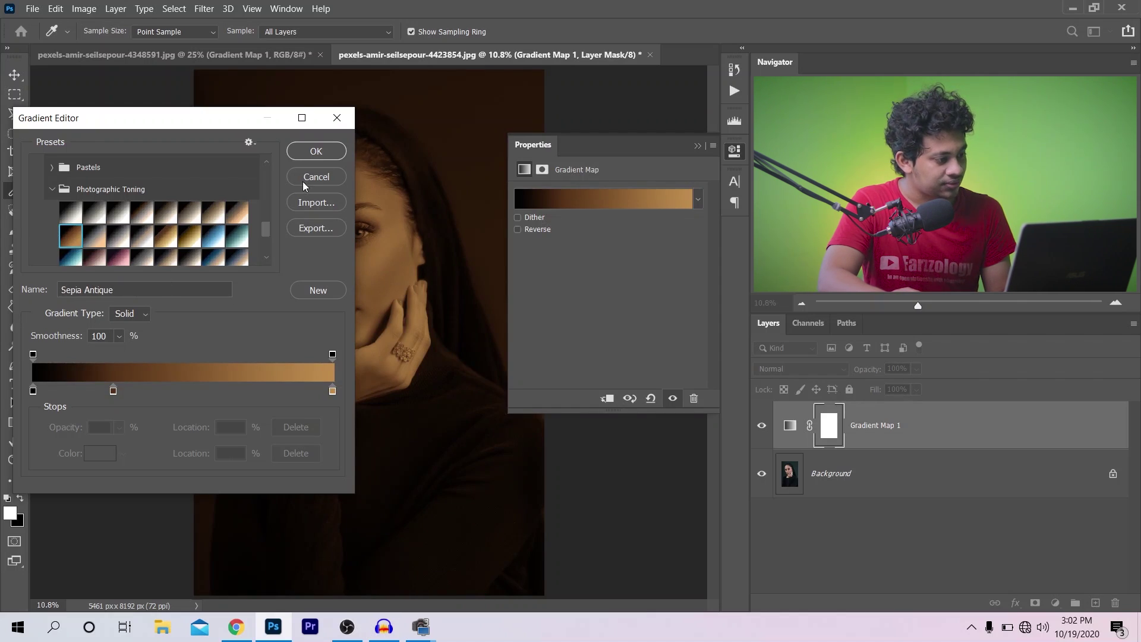
click(316, 152)
- Blend the new Gradient Map 1 in Soft Light at 70% opacity
click(823, 370)
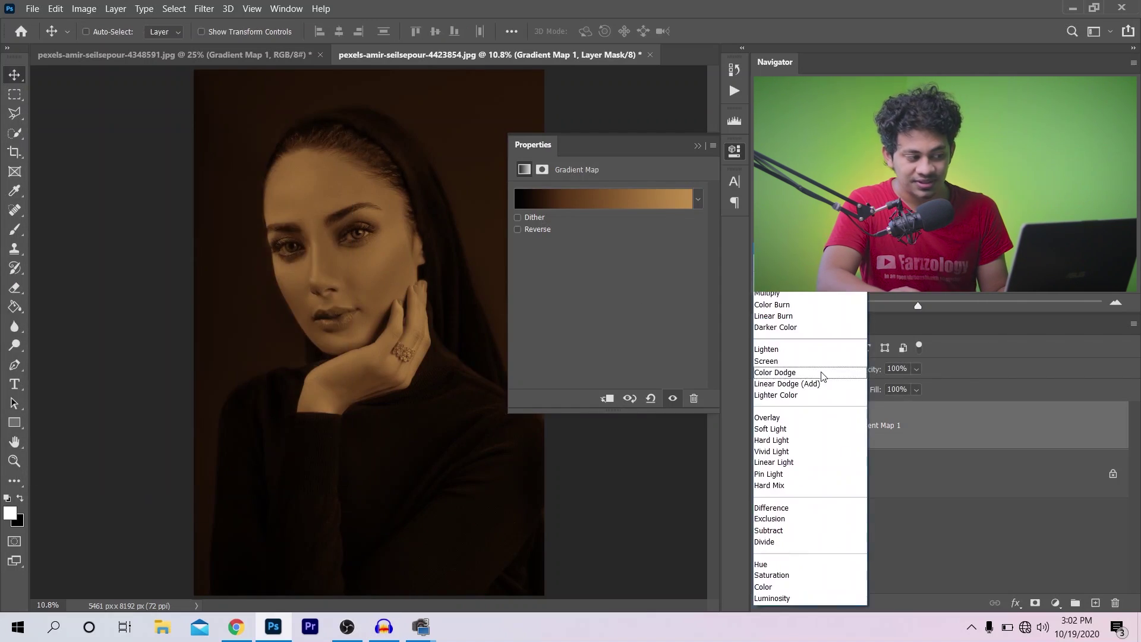
click(767, 428)
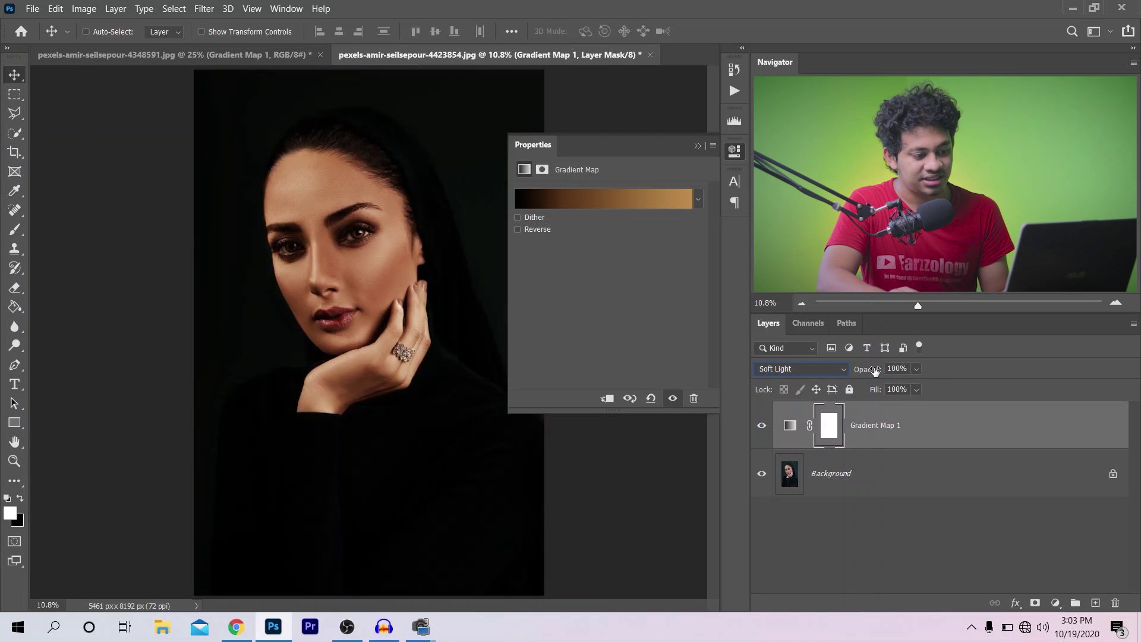
click(894, 369)
text(70)
key(Return)
click(697, 147)
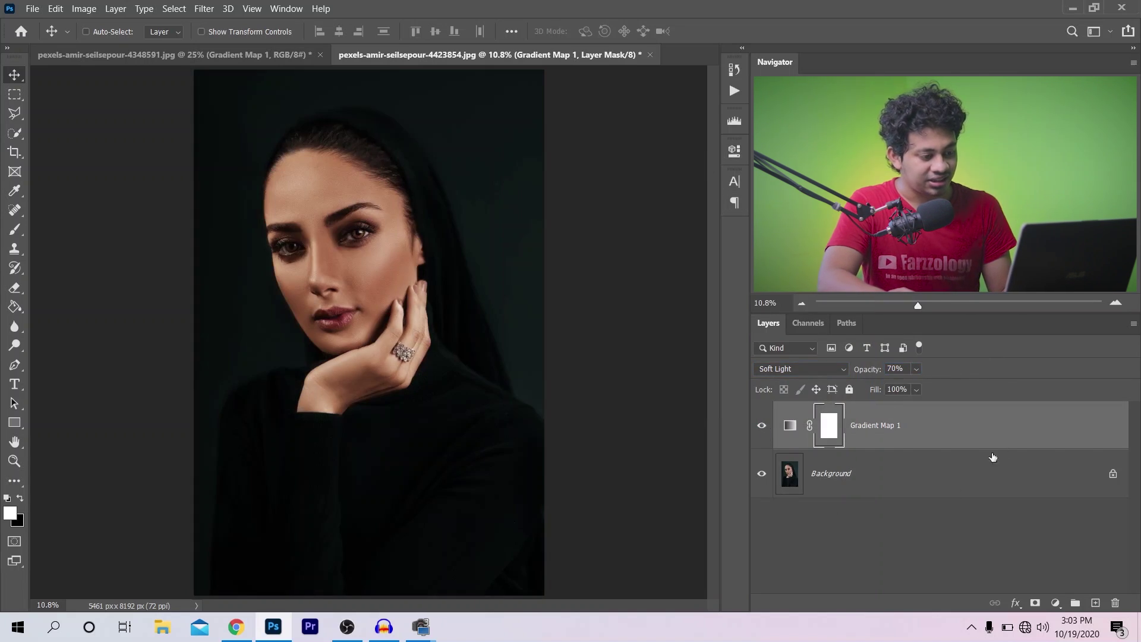
key(ctrl+2)
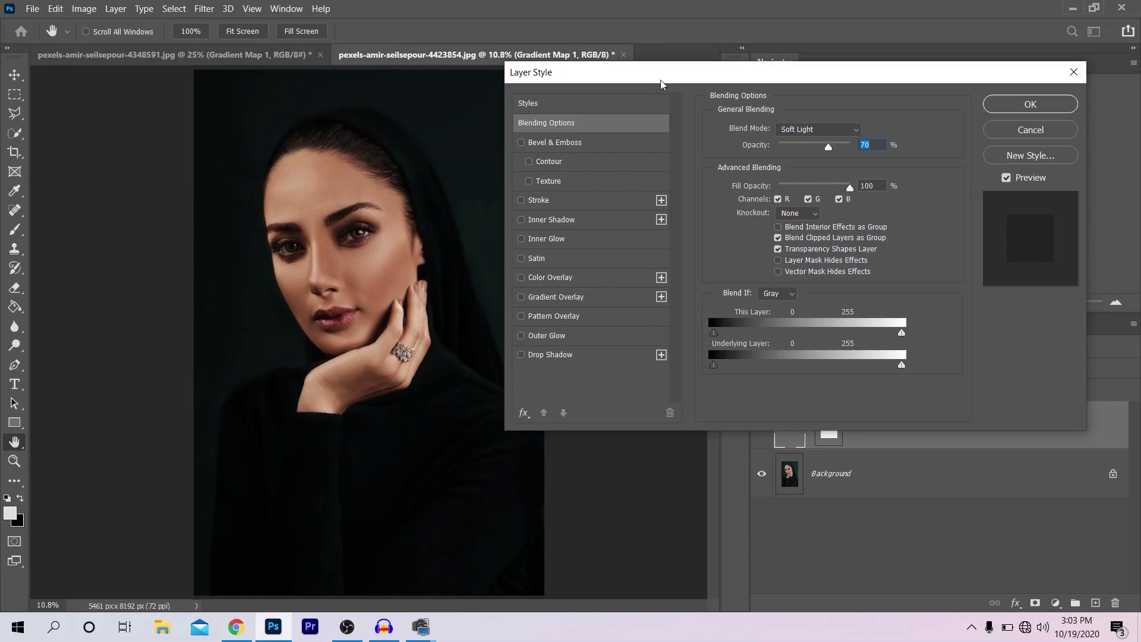
- Drag and Alt-split the Blend If Underlying Layer shadow slider to 25 / 121
drag(661, 79, 630, 78)
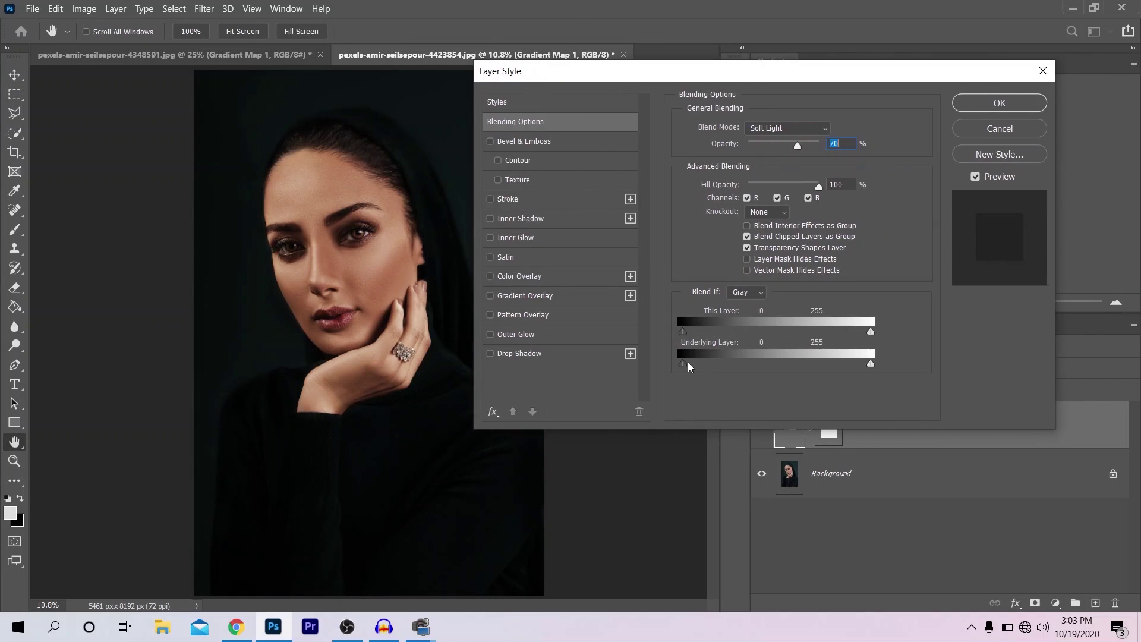
scroll(356, 249, up, 3)
drag(307, 202, 313, 270)
drag(683, 364, 717, 373)
key(alt)
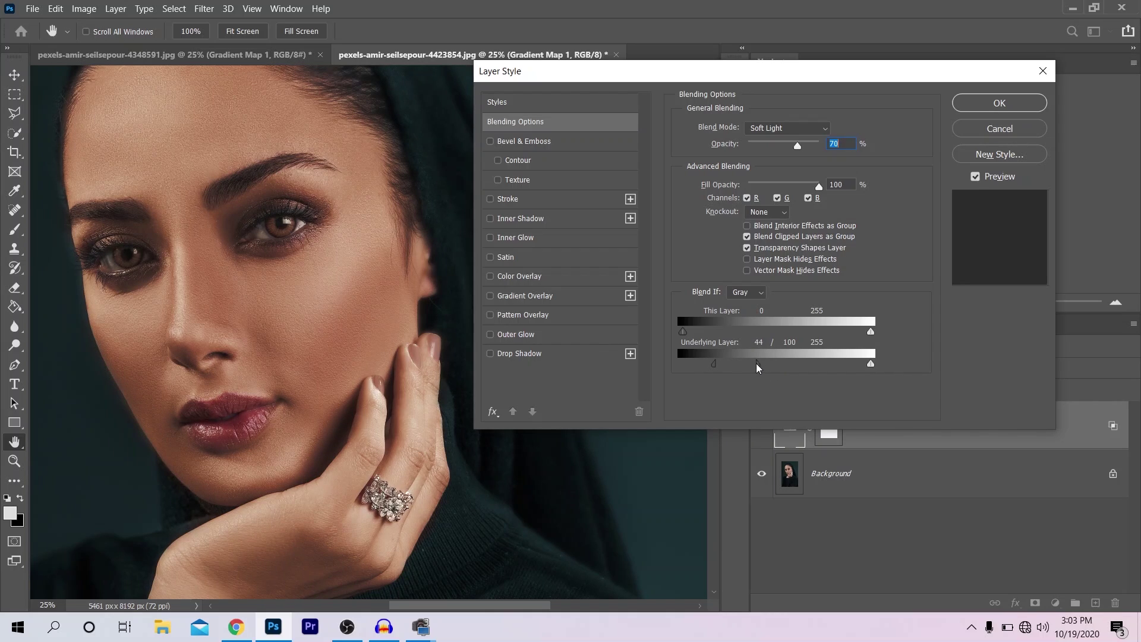
drag(716, 368, 648, 368)
alt+click(272, 331)
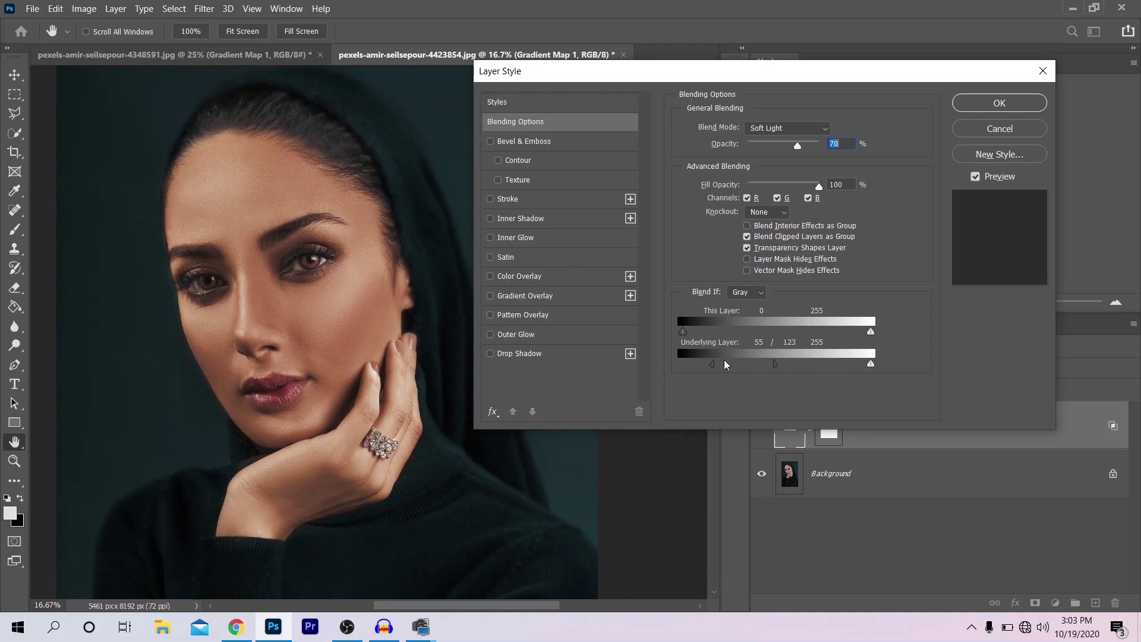
drag(687, 364, 701, 368)
mouse_move(775, 364)
mouse_down()
mouse_move(731, 366)
mouse_move(775, 367)
mouse_up()
- Apply the blending settings and compare the hooded portrait with Gradient Map 1 off and on
click(991, 103)
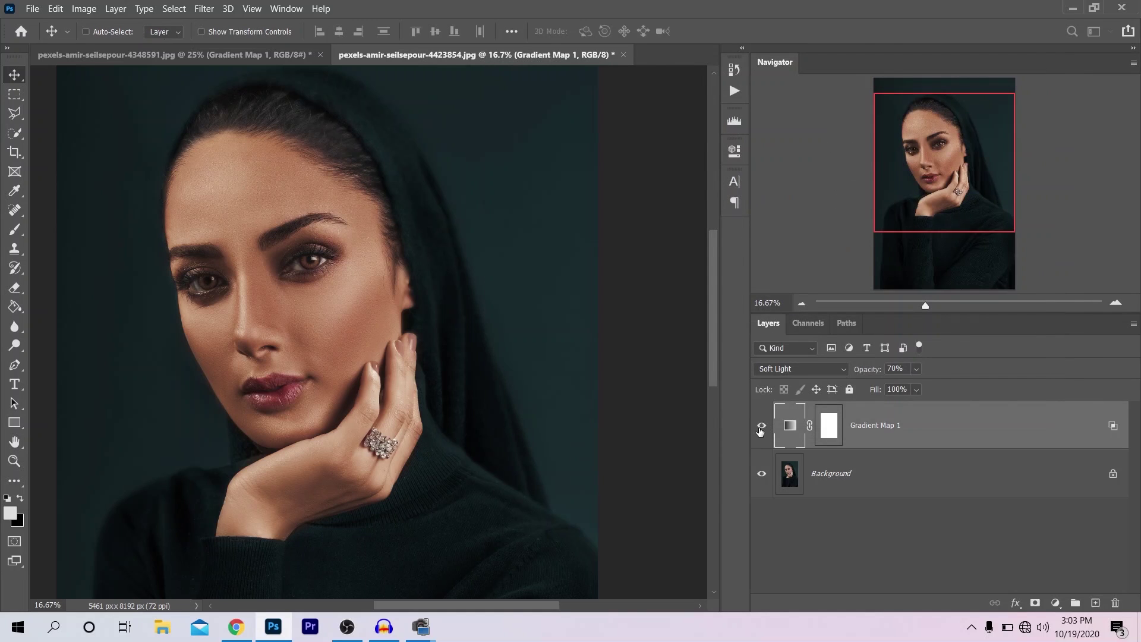
click(760, 426)
click(760, 426)
key(ctrl+minus)
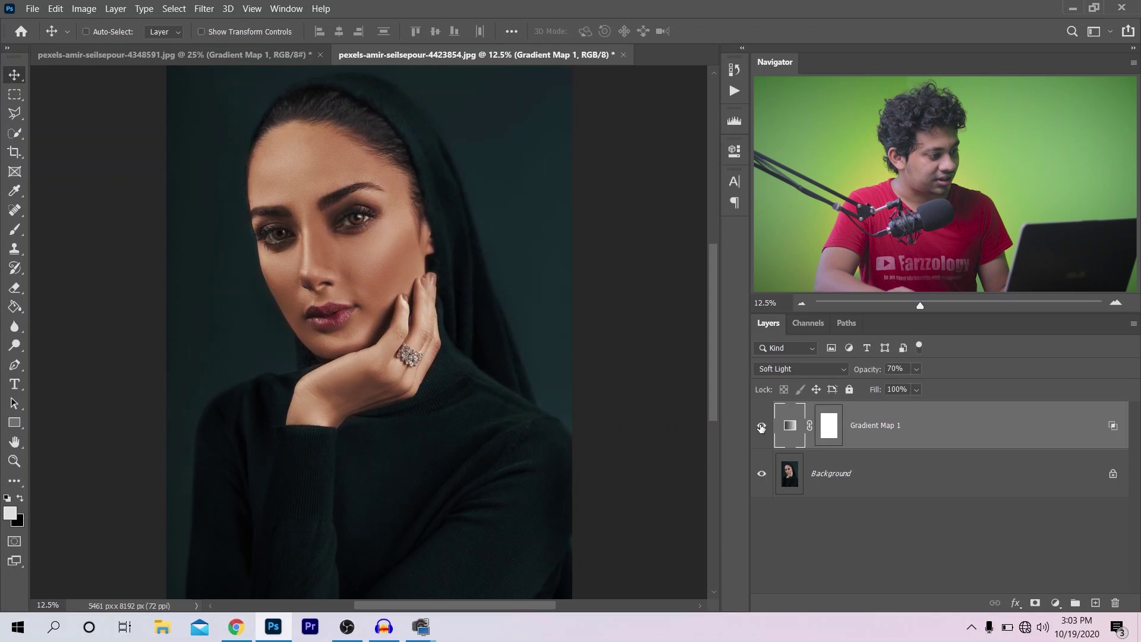
click(761, 427)
click(761, 427)
- Lower Gradient Map 1 opacity to 60% and compare the result
click(916, 368)
drag(928, 386, 921, 386)
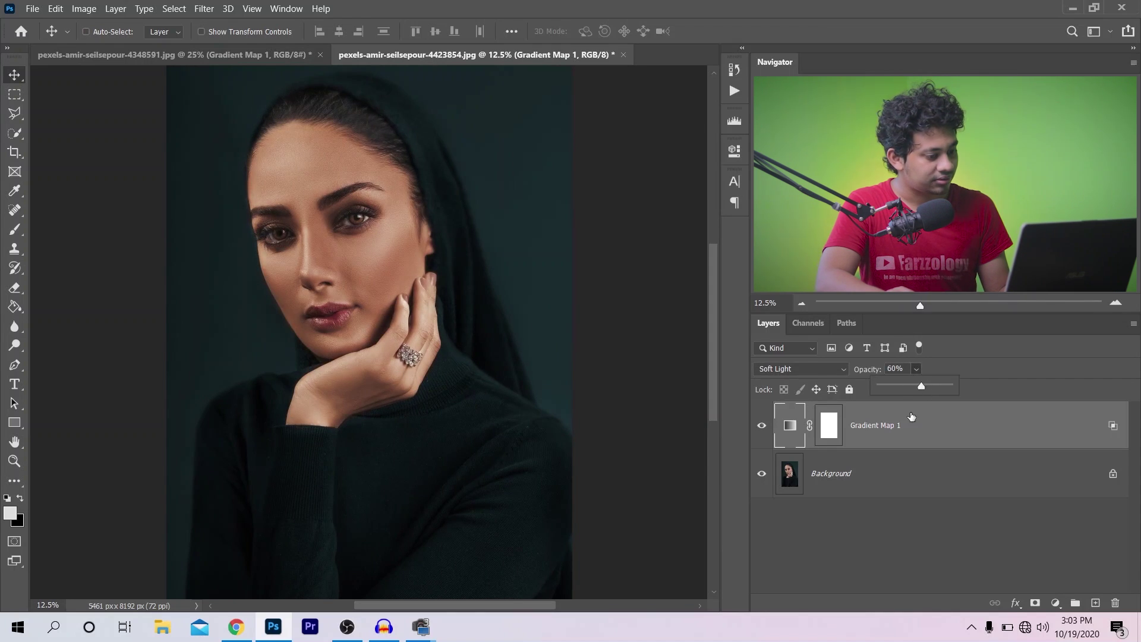
click(761, 425)
click(762, 427)
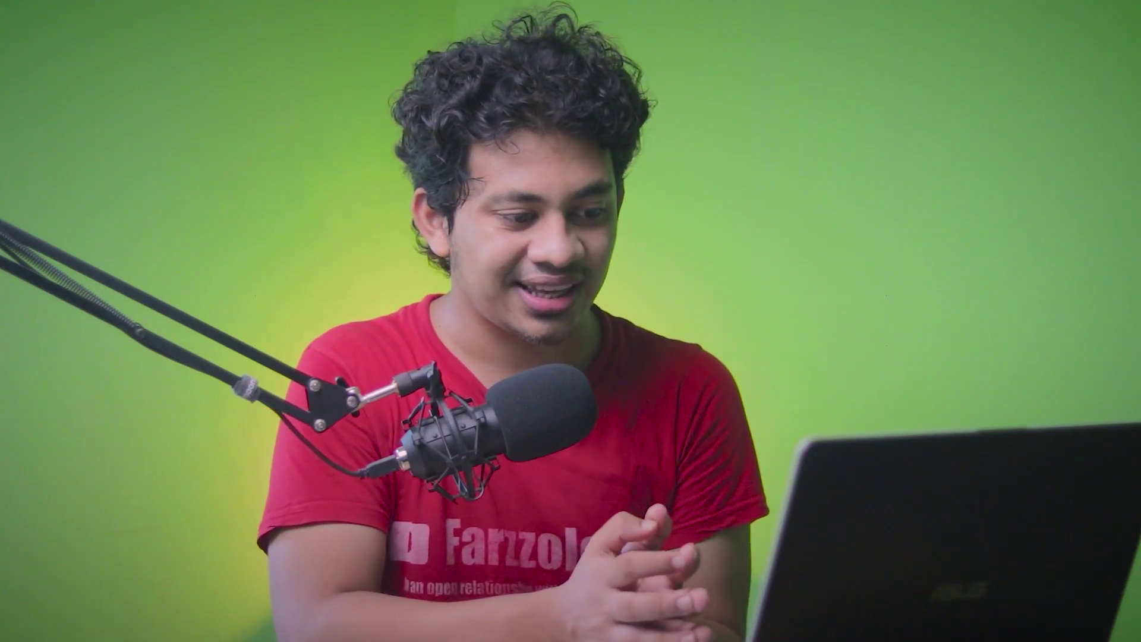